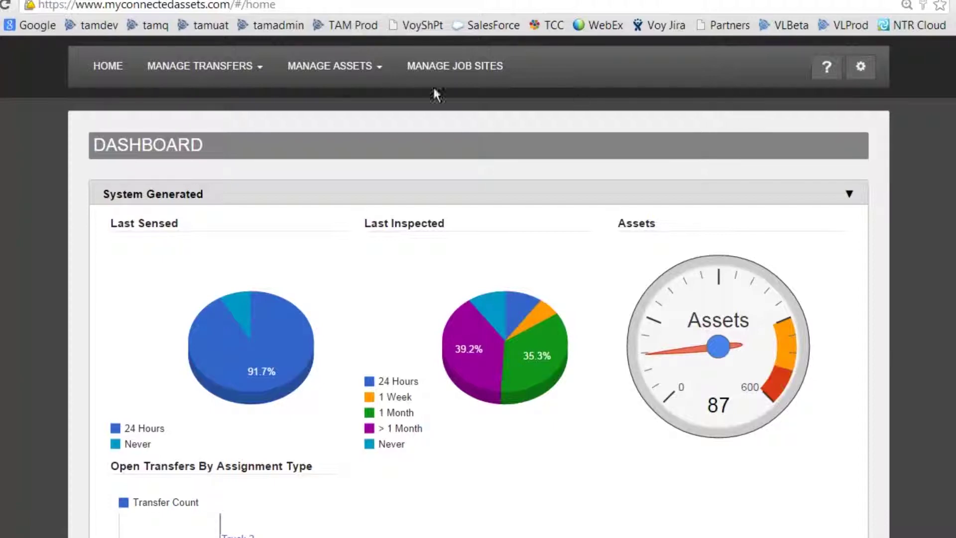
- Open the MANAGE ASSETS dropdown from the dashboard's top navigation bar
click(341, 77)
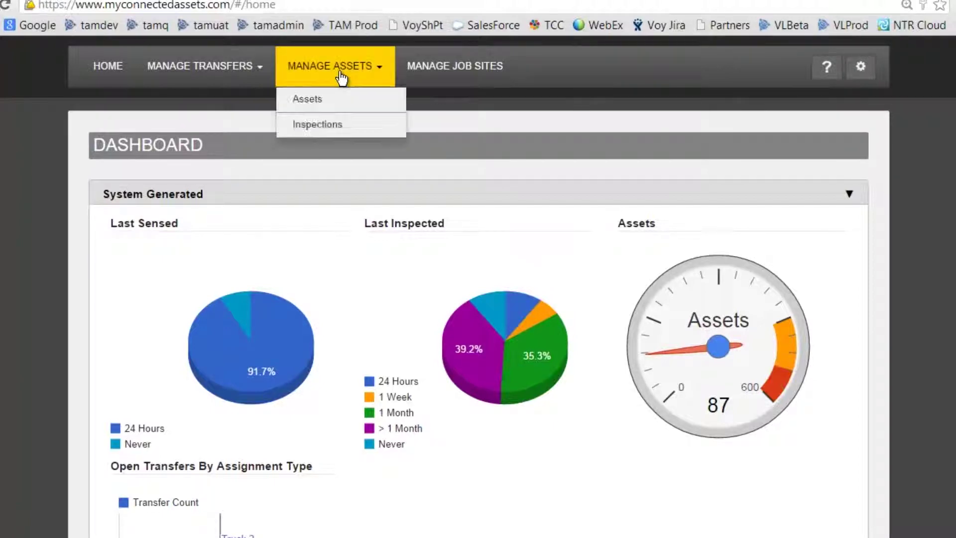
- Go to the Assets list and apply the Backhoe Buckets filter
click(308, 100)
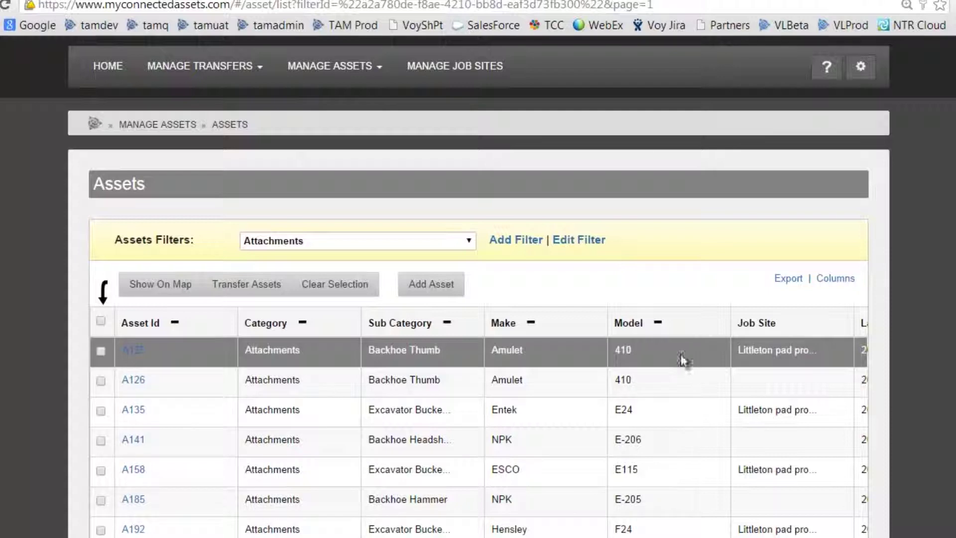
click(469, 241)
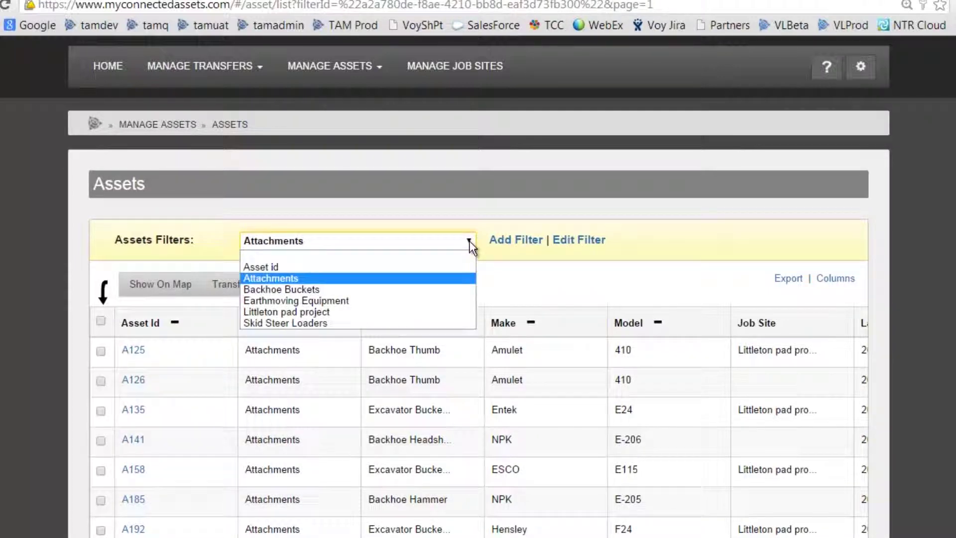
click(303, 289)
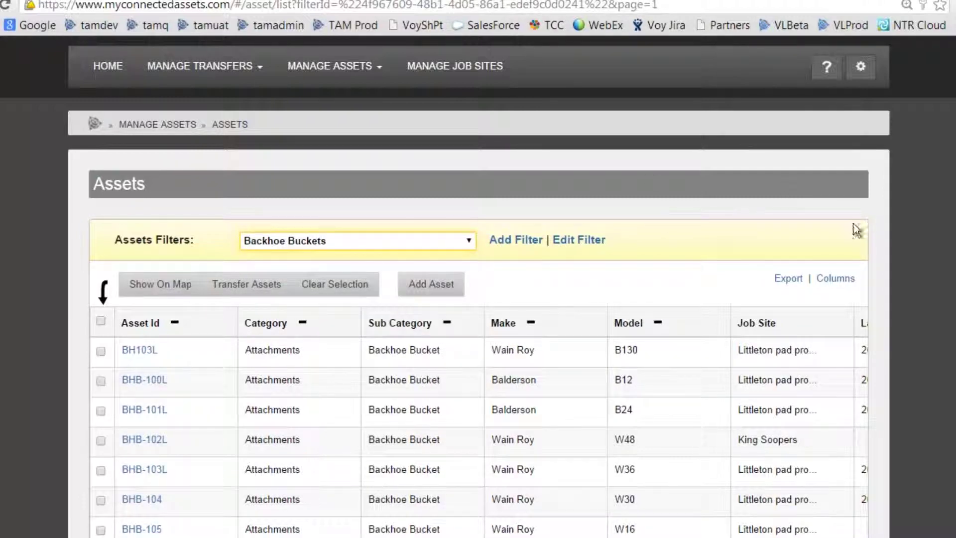
- Tick buckets BHB-94L, BHB-103L and BHB-101L in the Assets table
scroll(478, 349, down, 1)
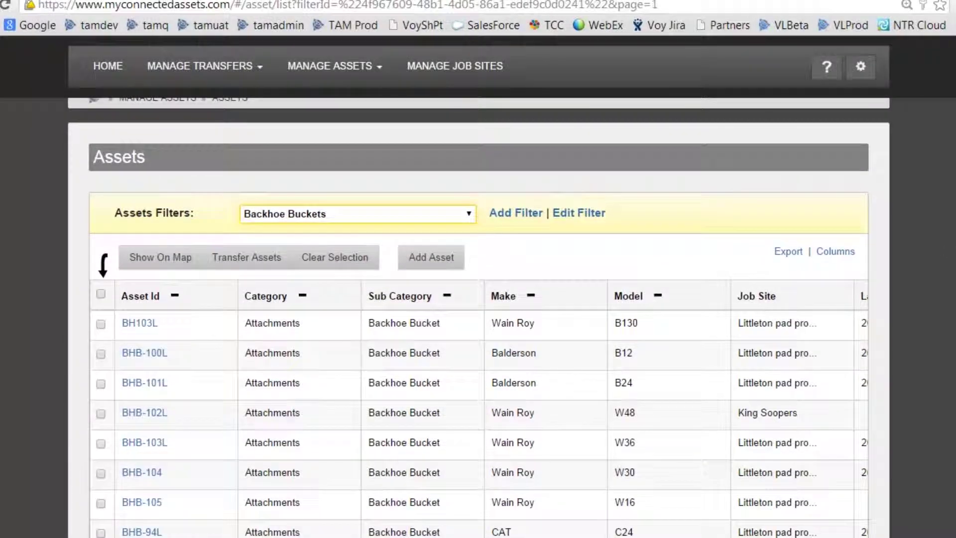
scroll(478, 348, down, 1)
scroll(478, 348, down, 2)
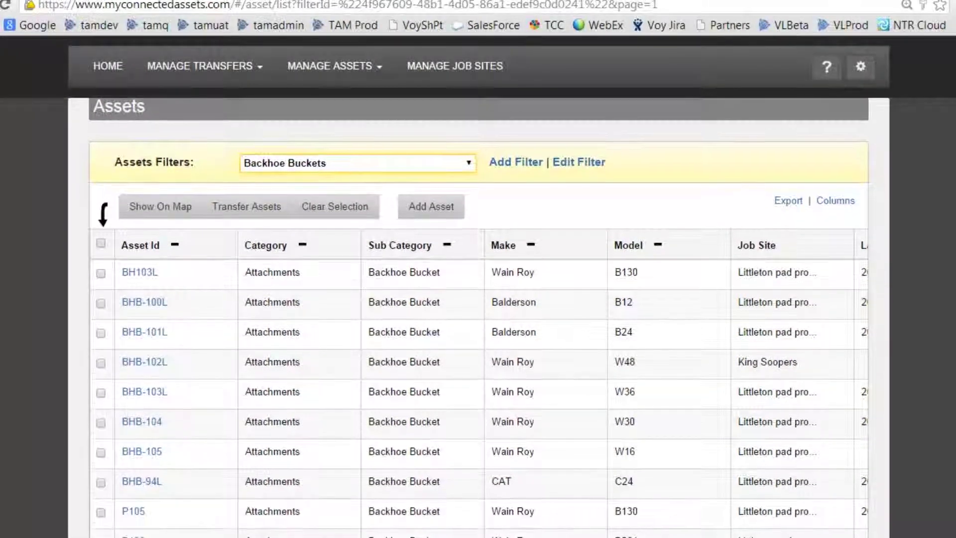
scroll(478, 349, down, 1)
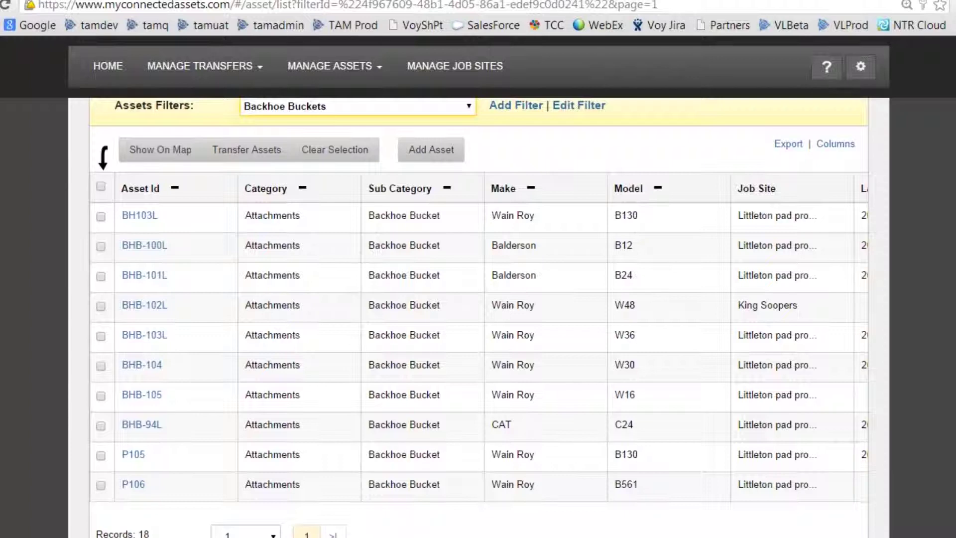
scroll(478, 318, up, 1)
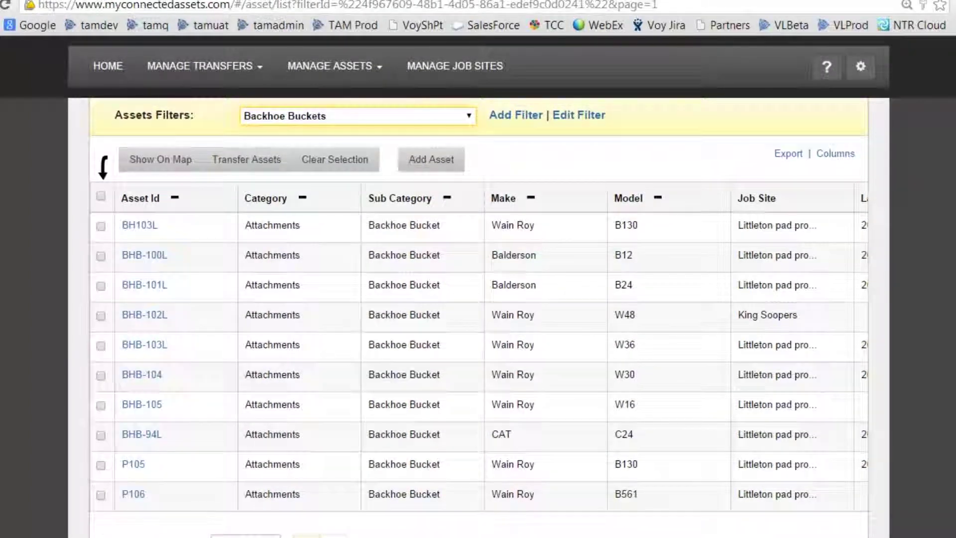
scroll(479, 317, down, 1)
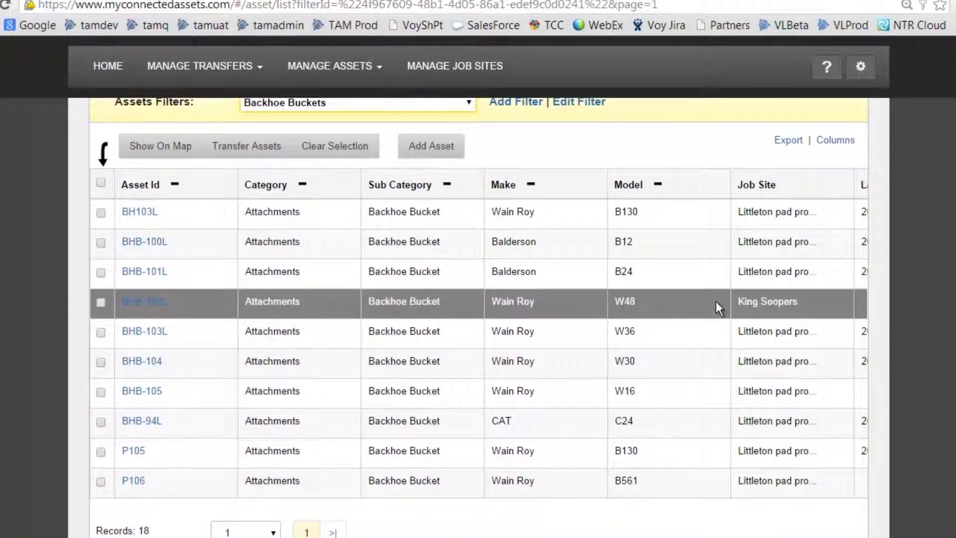
click(101, 423)
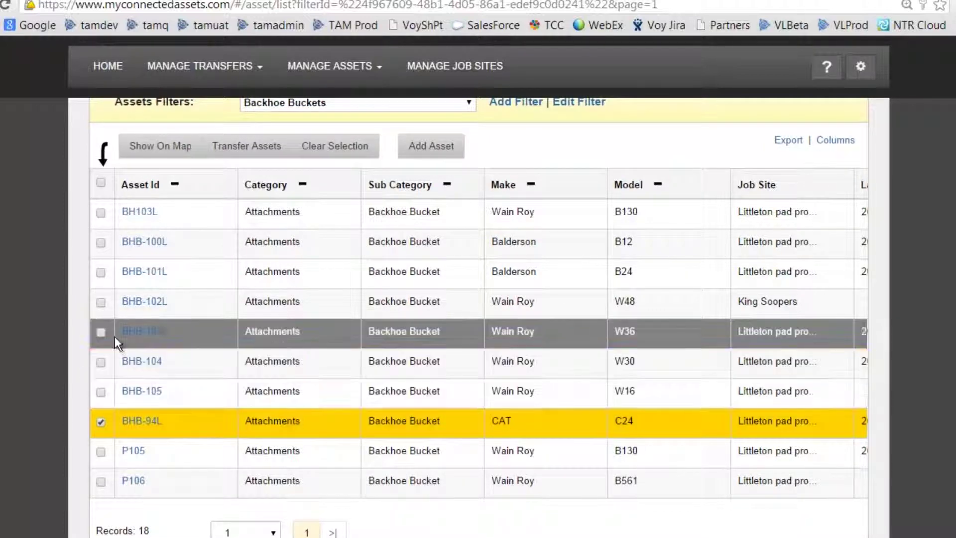
click(100, 332)
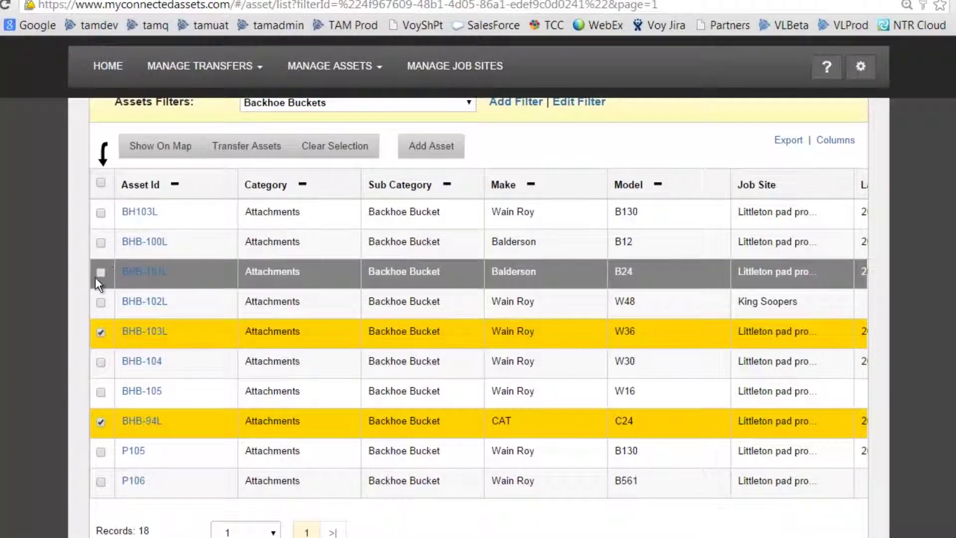
click(101, 273)
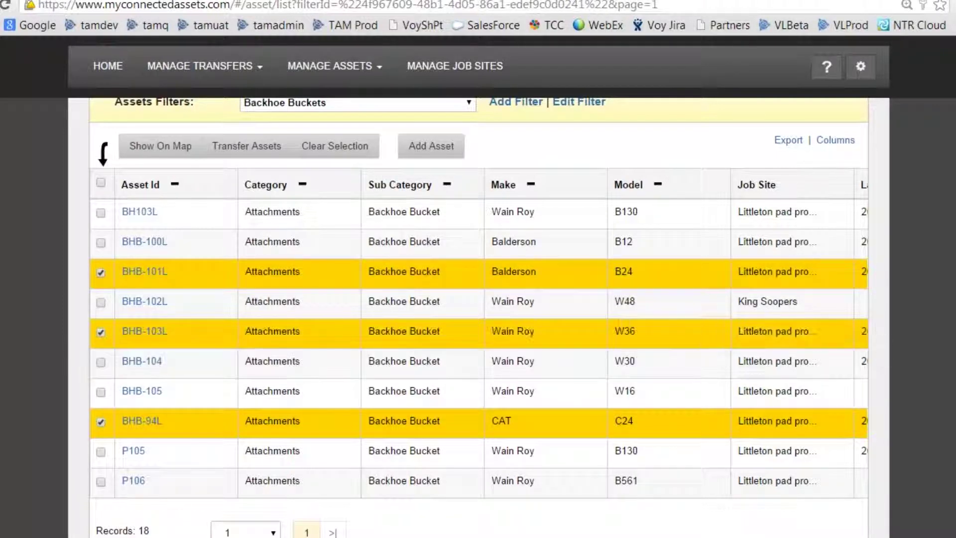
scroll(478, 319, down, 1)
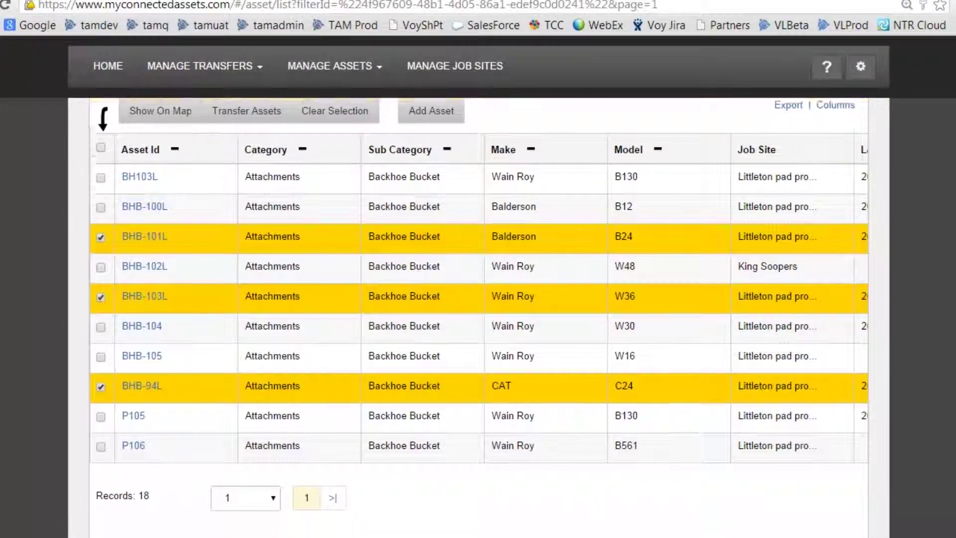
scroll(478, 318, up, 2)
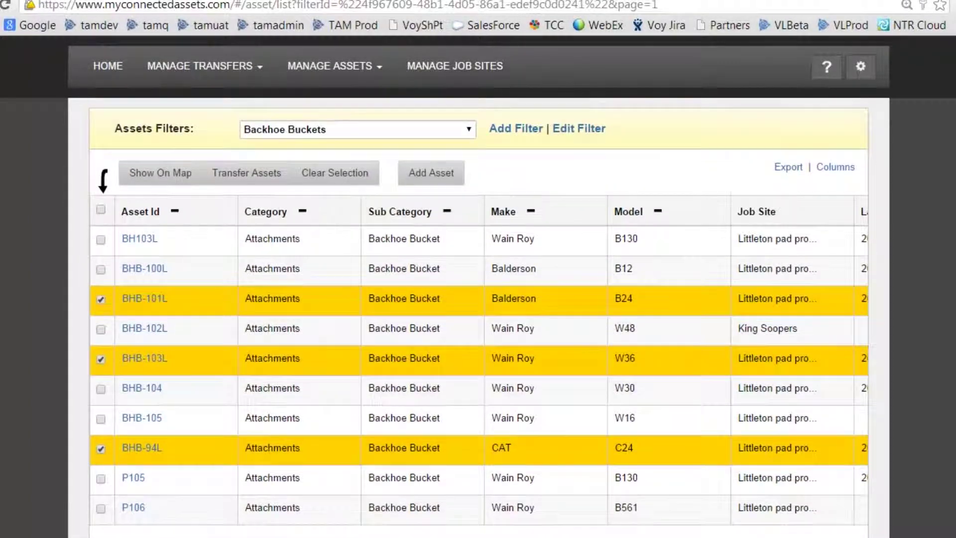
- Plot the selected buckets on the map with the Littleton pad project boundary, expanding the cluster
click(148, 179)
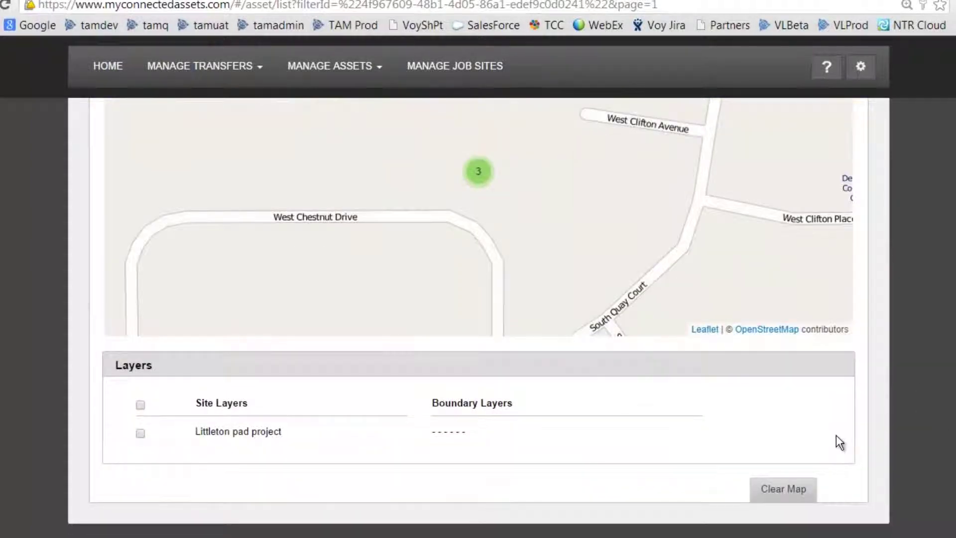
click(140, 405)
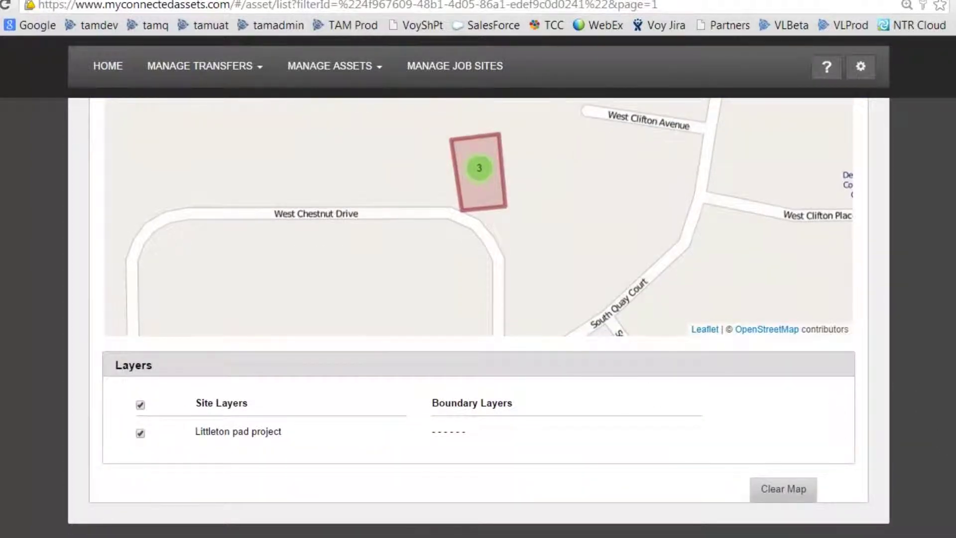
scroll(525, 335, up, 4)
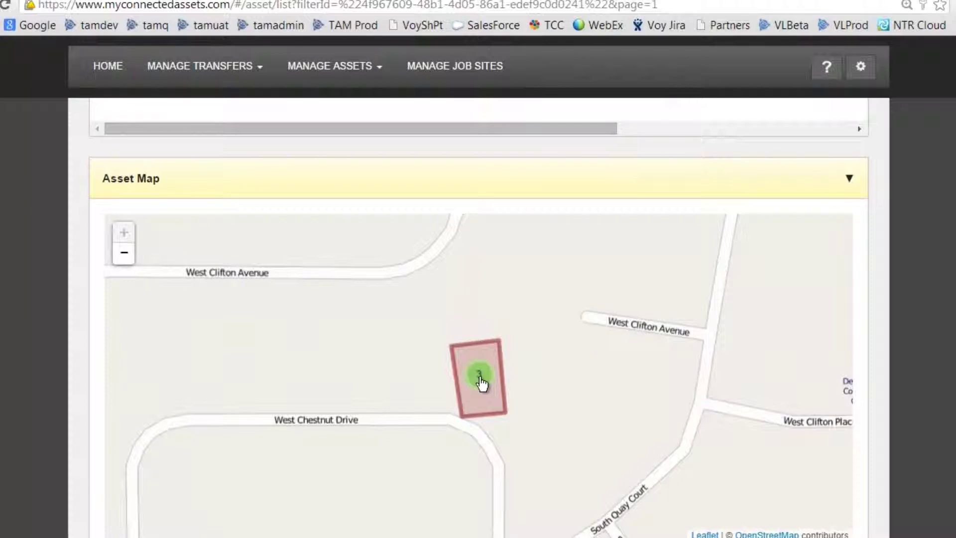
click(479, 376)
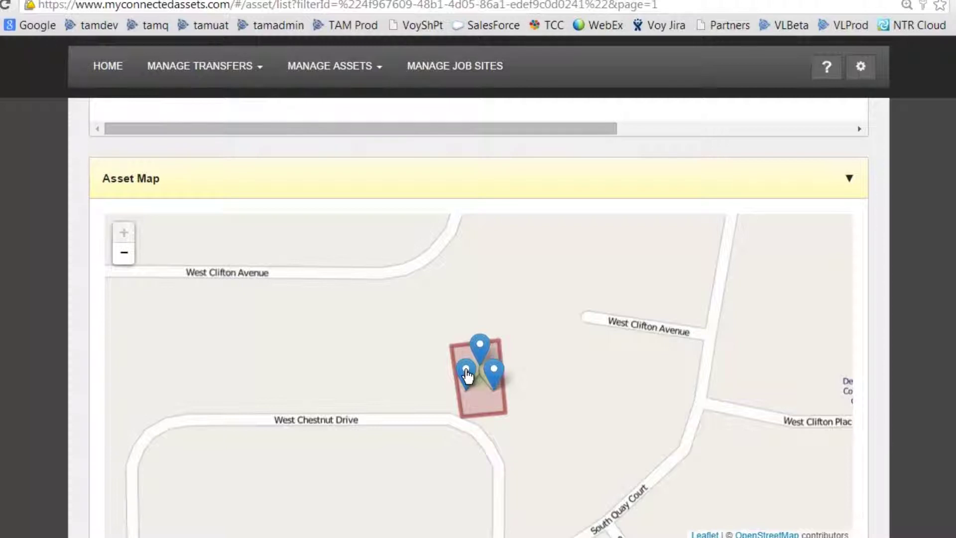
- Inspect and close each bucket pin's details popup, including BHB-94L
click(466, 374)
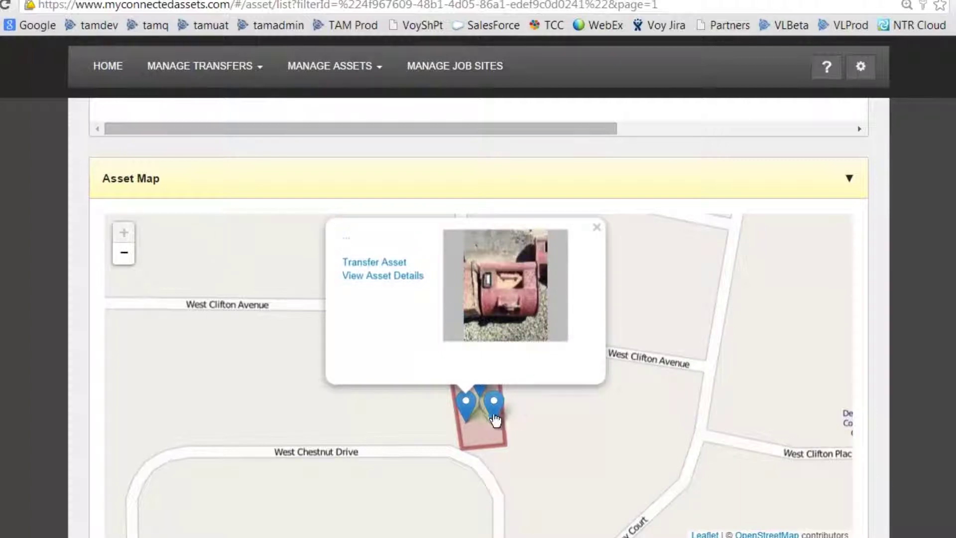
click(597, 227)
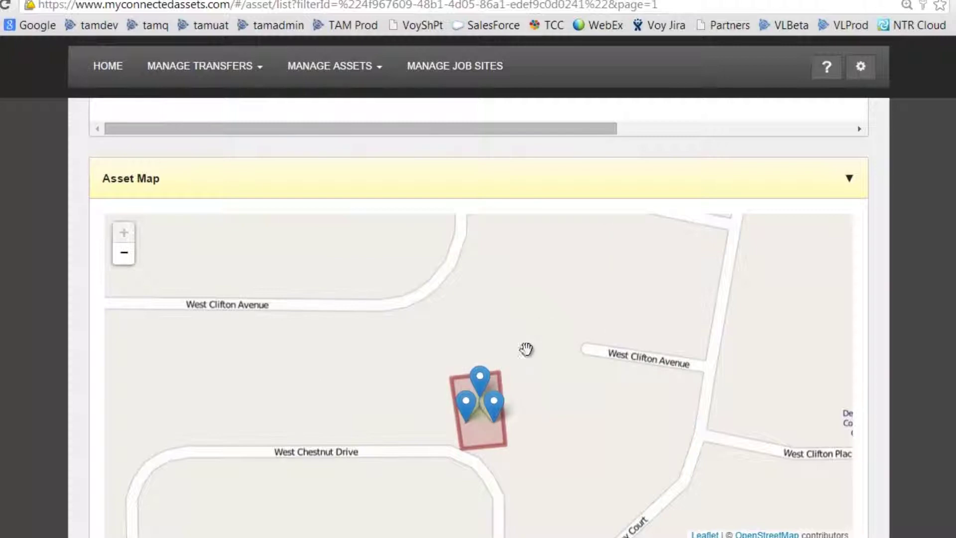
click(501, 411)
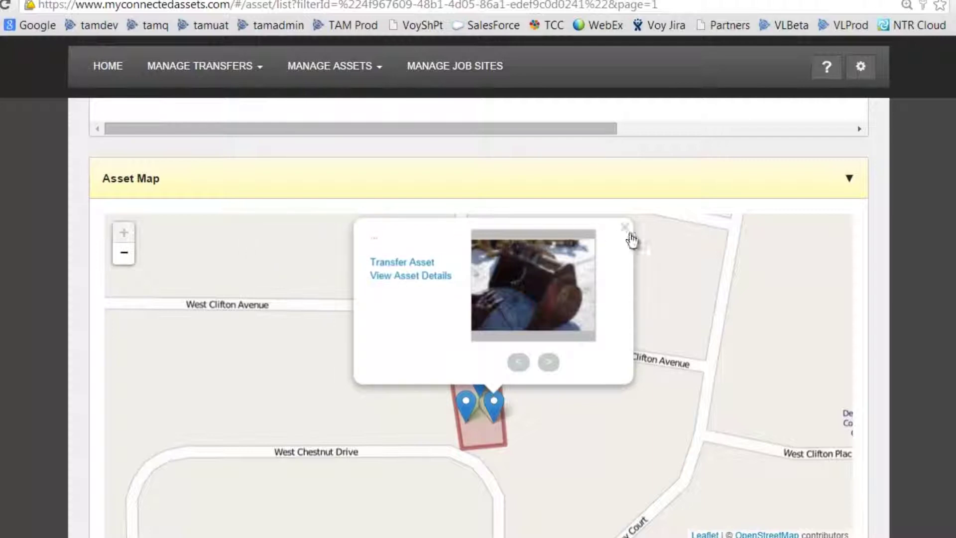
click(625, 227)
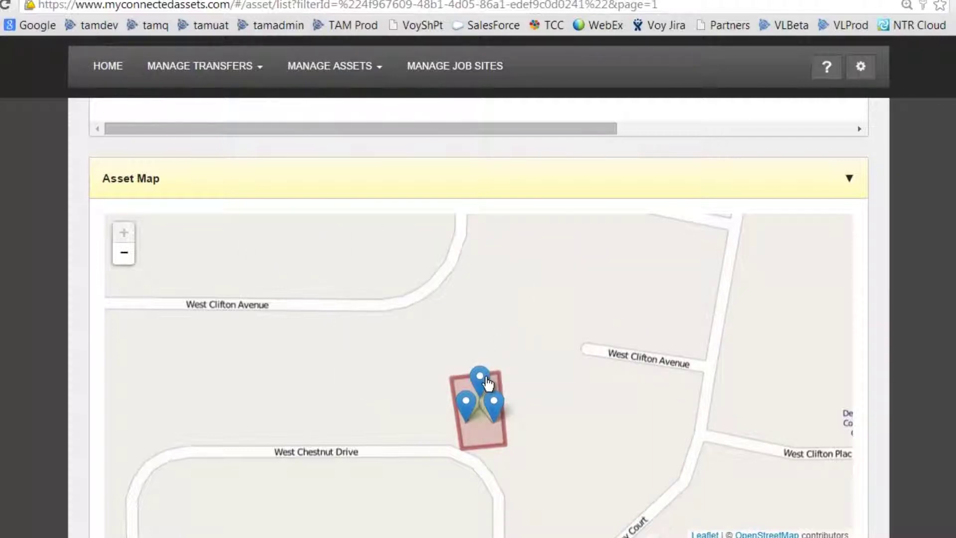
click(487, 383)
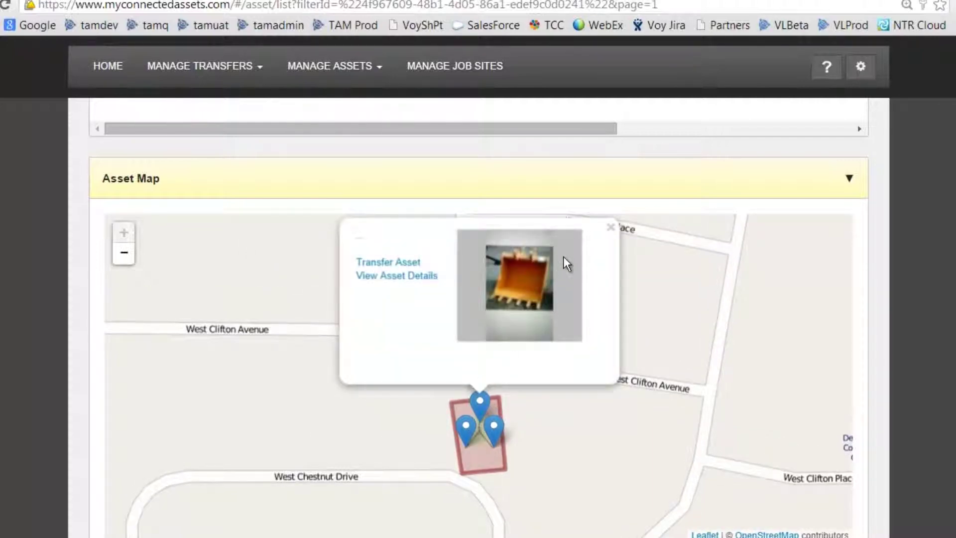
mouse_move(366, 249)
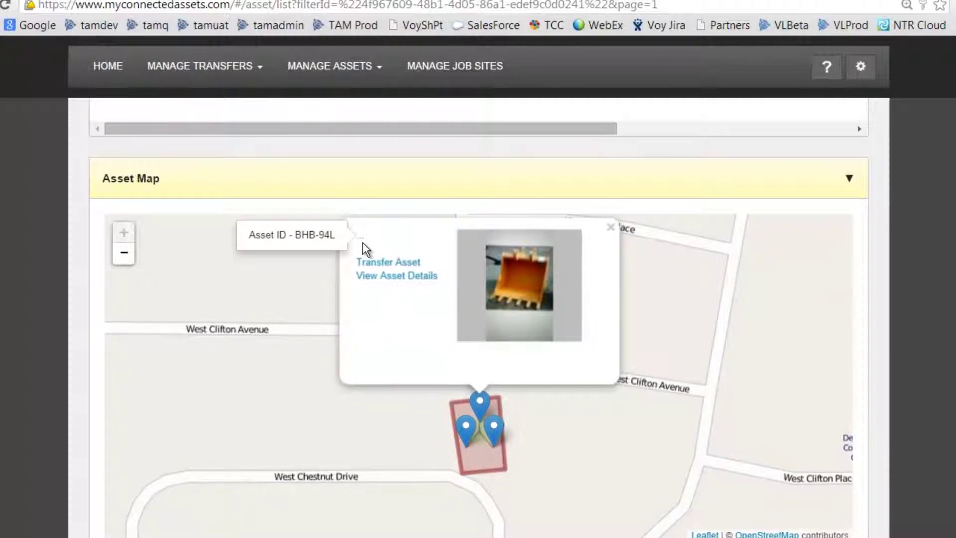
click(611, 229)
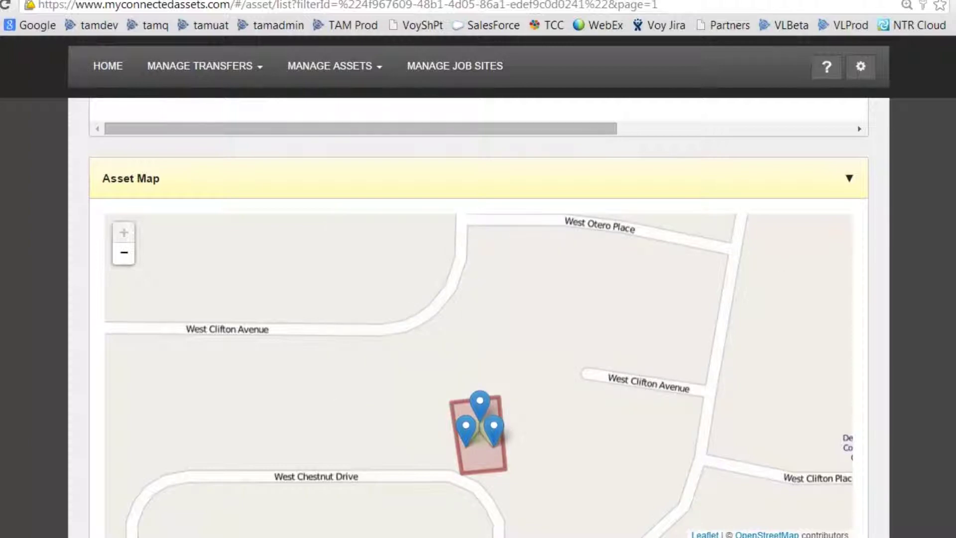
scroll(478, 318, up, 9)
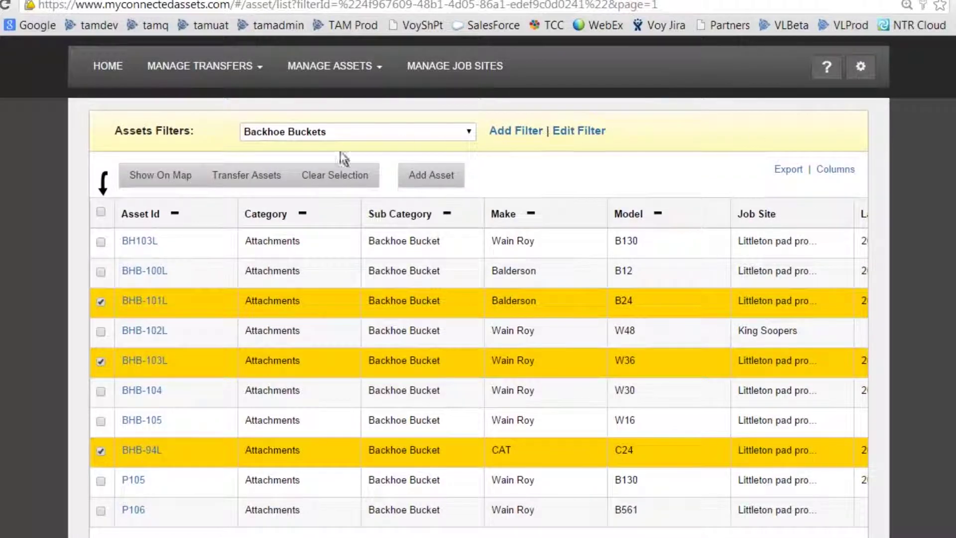
- Schedule the buckets' transfer to King Soopers at Medium priority, assigned to Truck 2
click(252, 183)
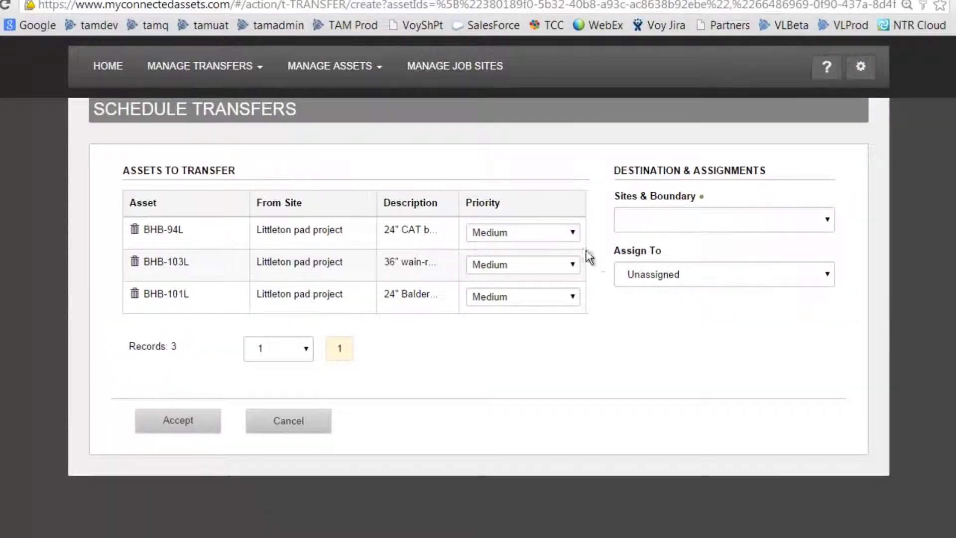
click(572, 232)
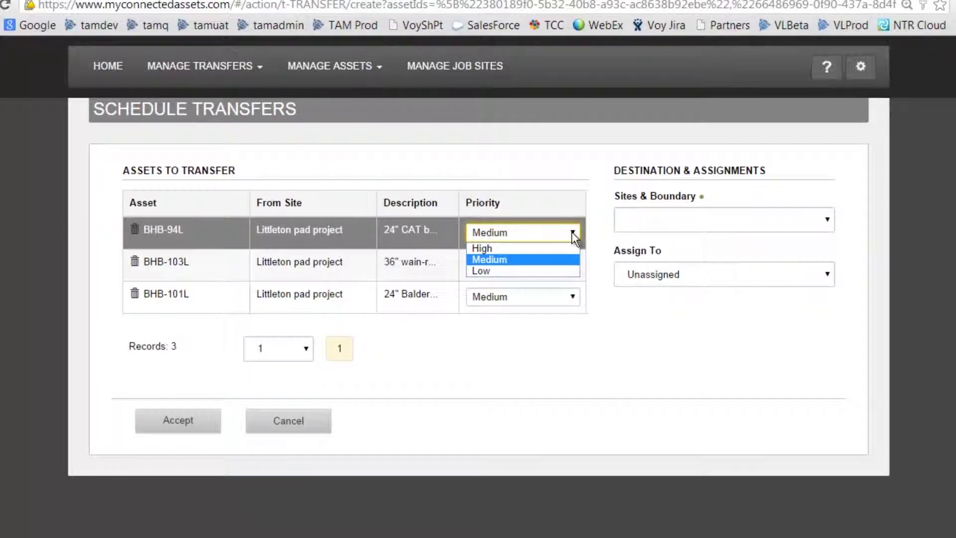
click(572, 231)
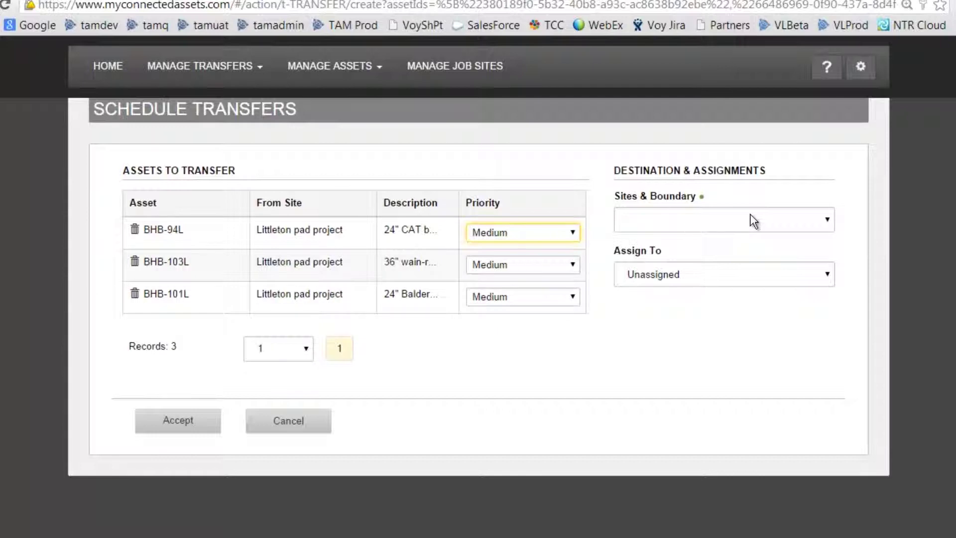
click(826, 219)
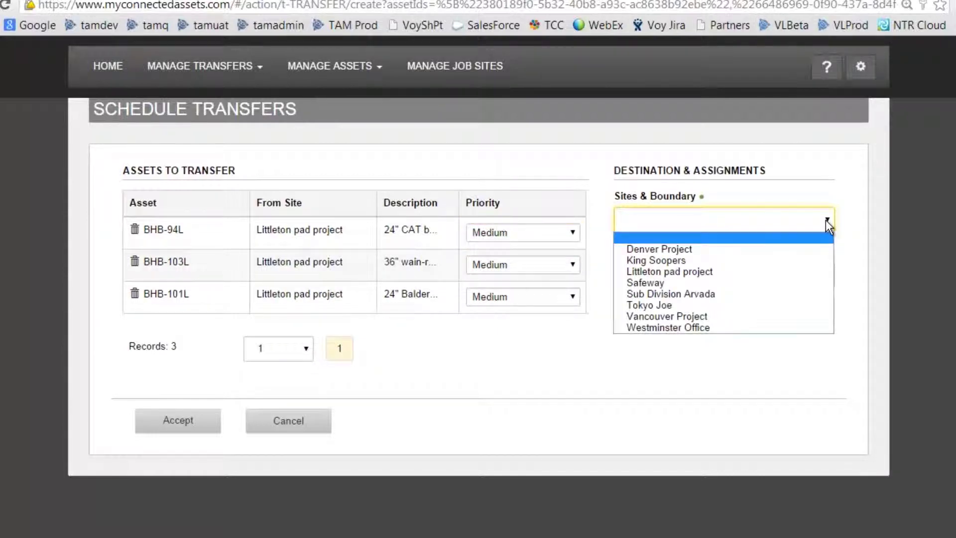
click(807, 261)
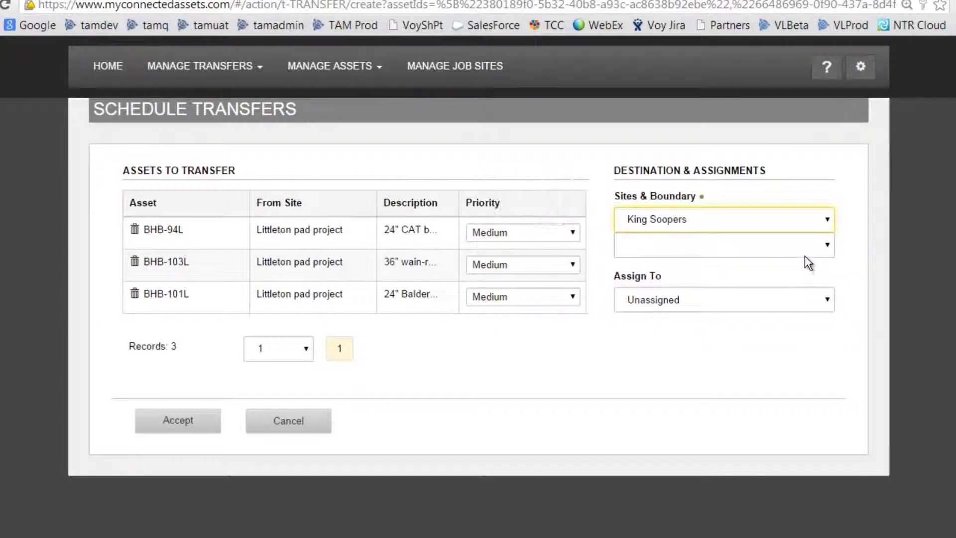
click(828, 300)
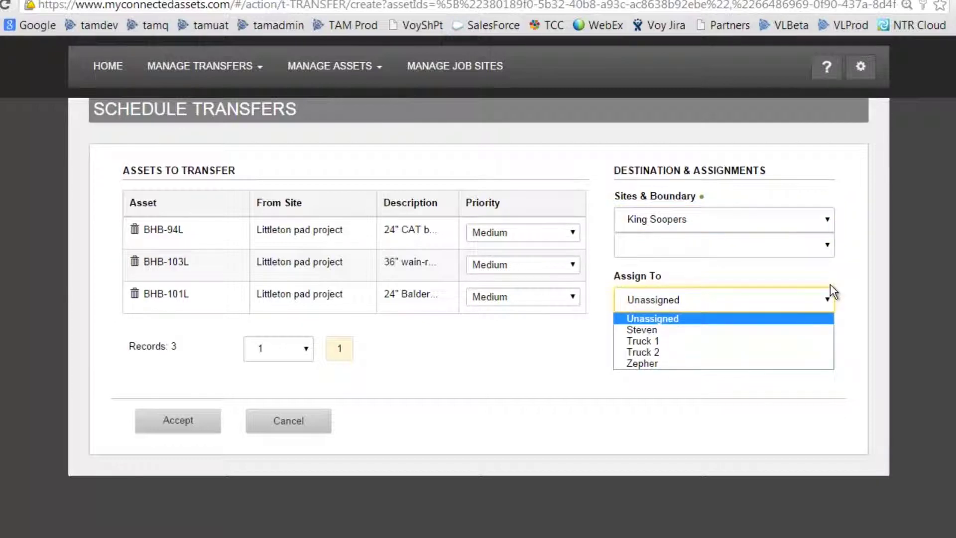
click(798, 352)
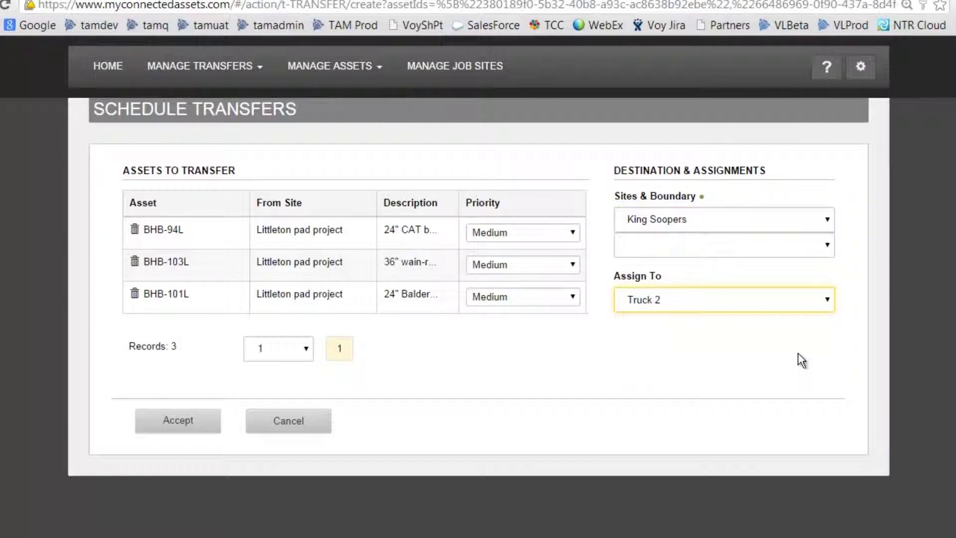
click(710, 424)
click(181, 428)
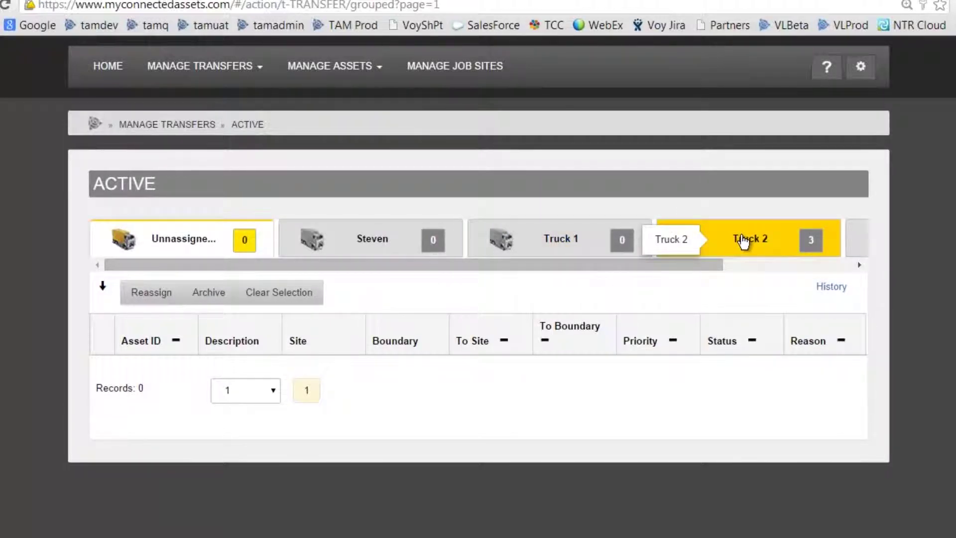
- Show Truck 2's active transfers and keep BHB-103L's status at PENDING
click(744, 241)
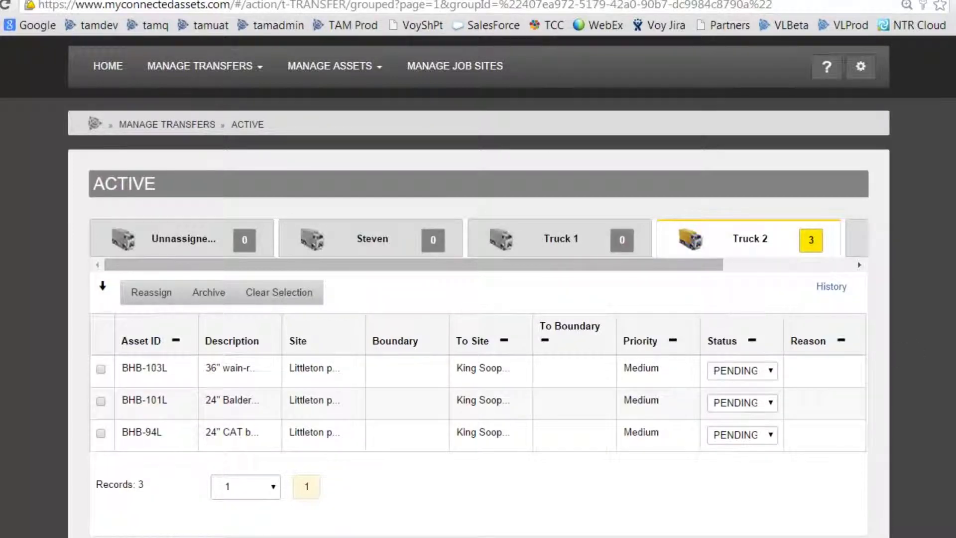
scroll(860, 348, down, 1)
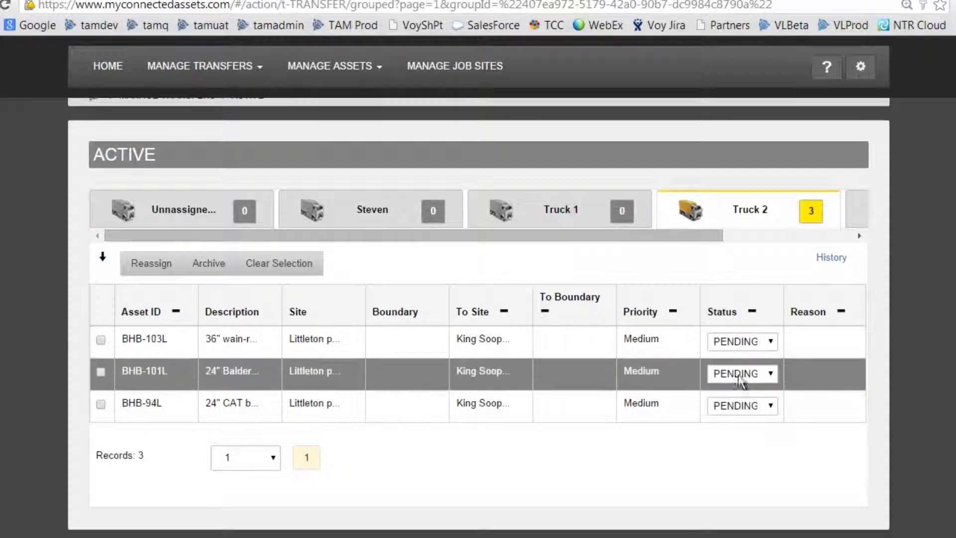
click(772, 342)
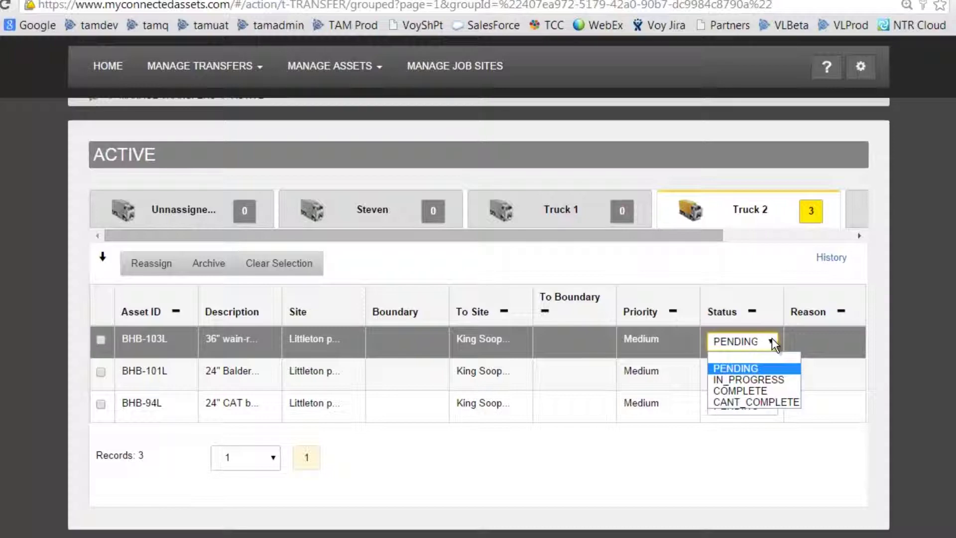
click(772, 343)
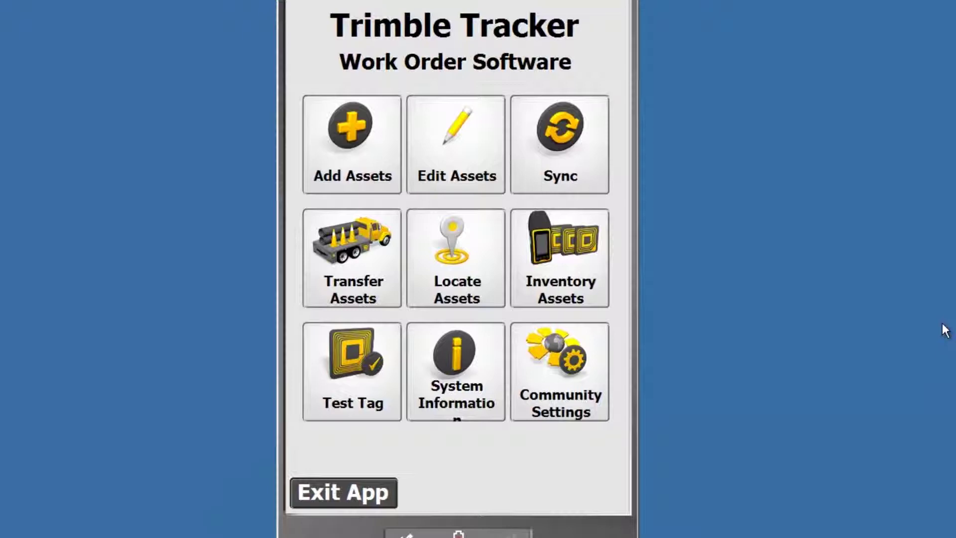
- Sync the handheld with the server, acknowledge completion, and show the Transfer Assets list
click(548, 152)
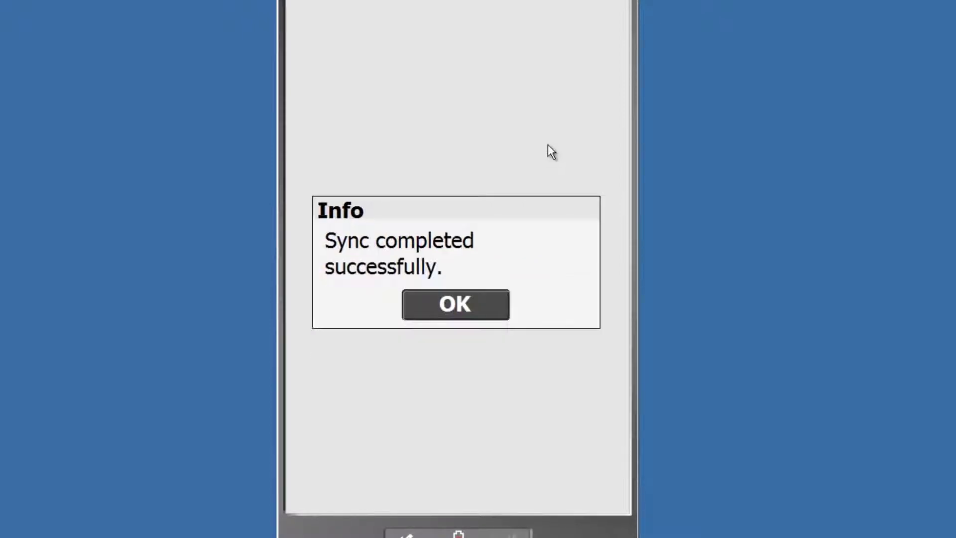
click(449, 306)
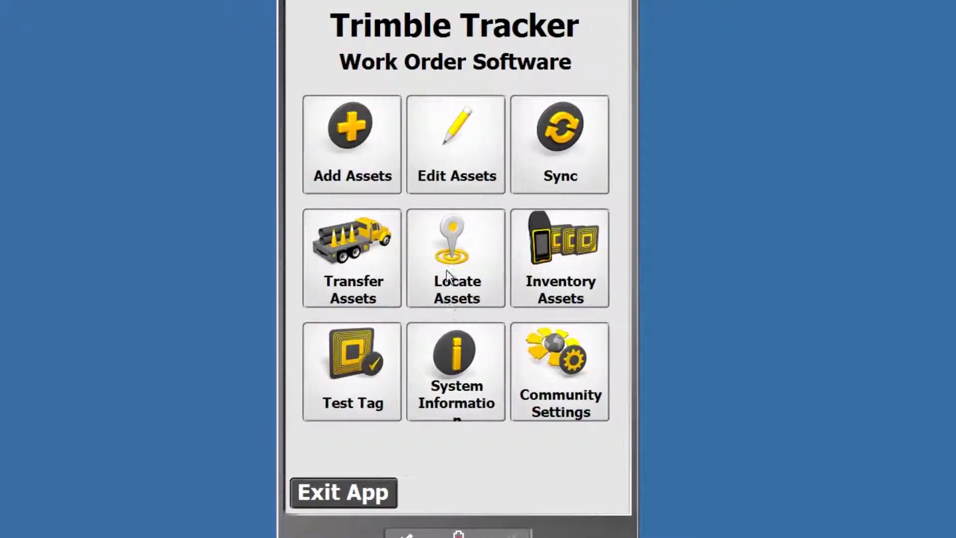
click(354, 255)
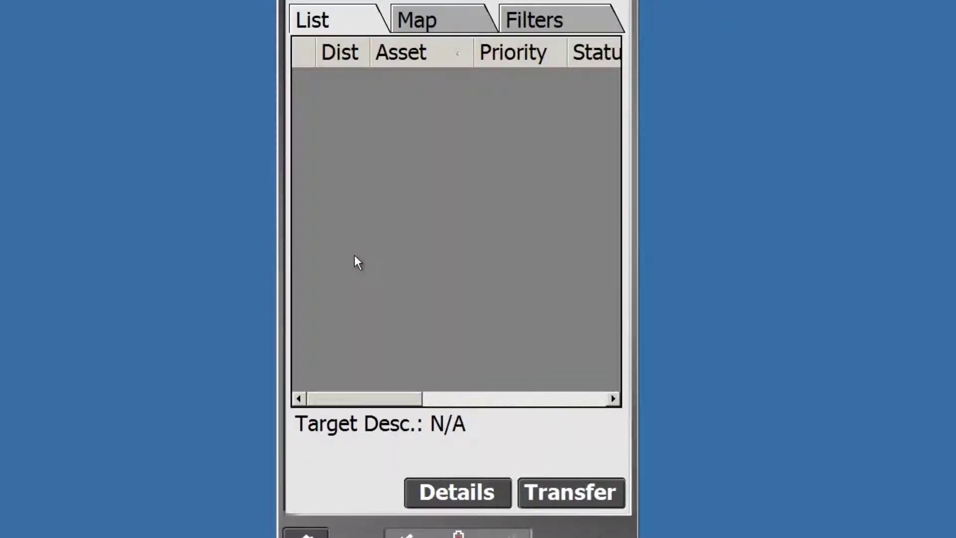
- Replace the Assignment Type filter on the transfer list and set it to Truck 2
click(546, 16)
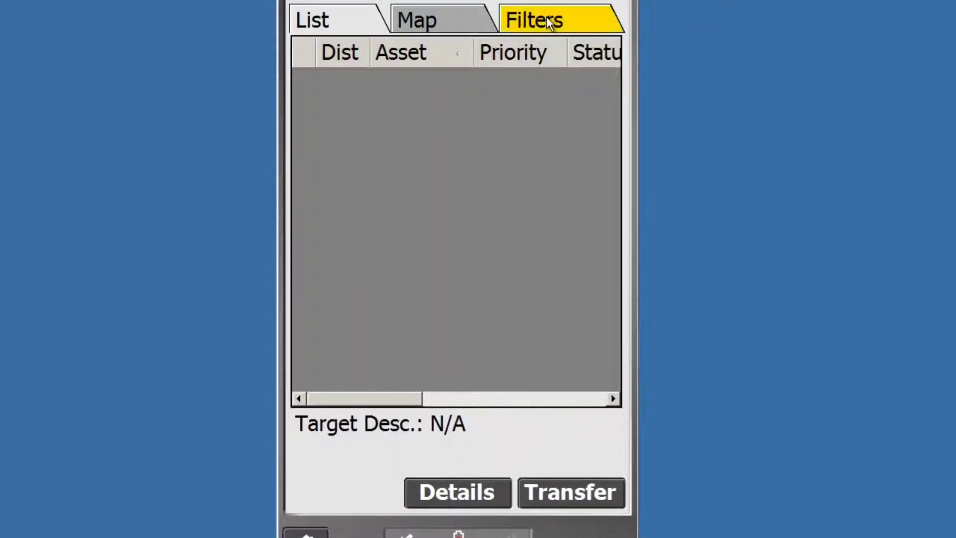
click(603, 51)
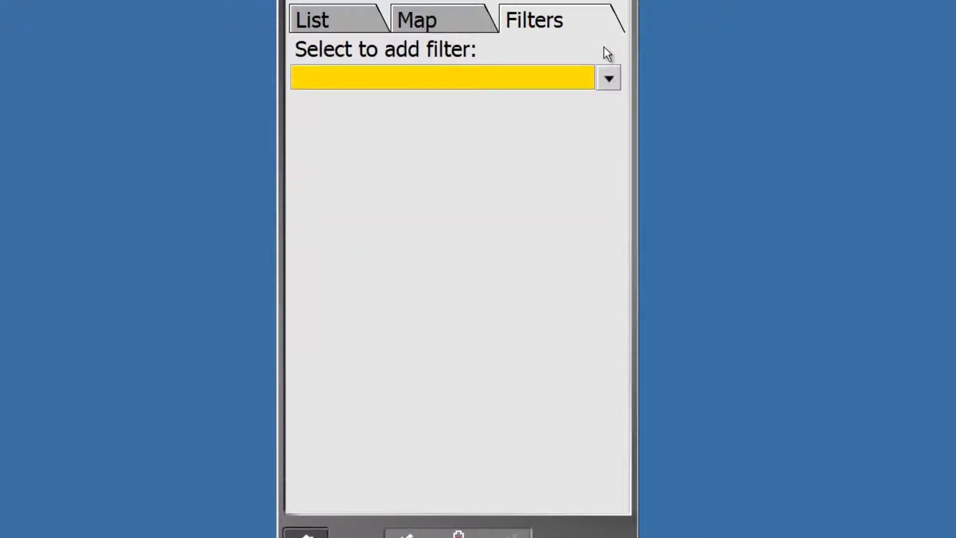
click(610, 80)
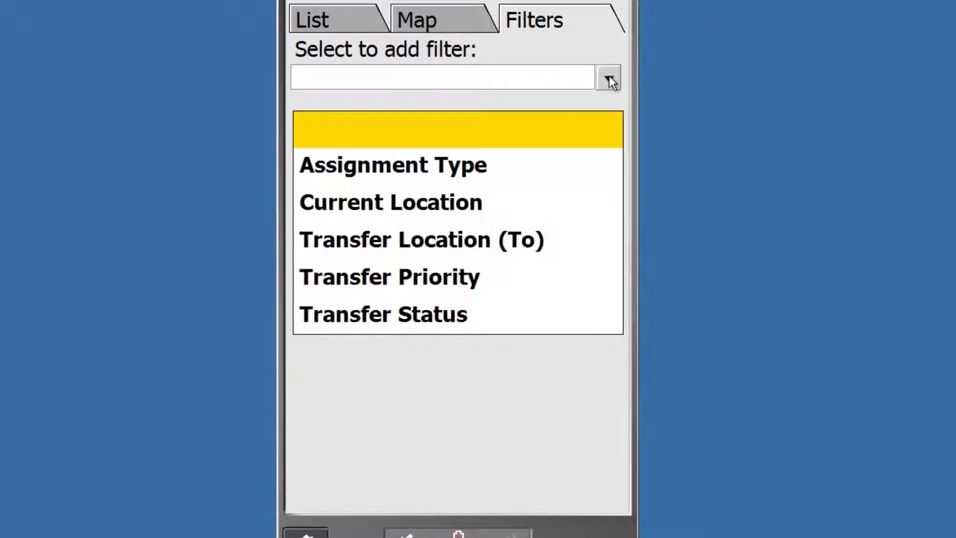
click(470, 165)
click(610, 216)
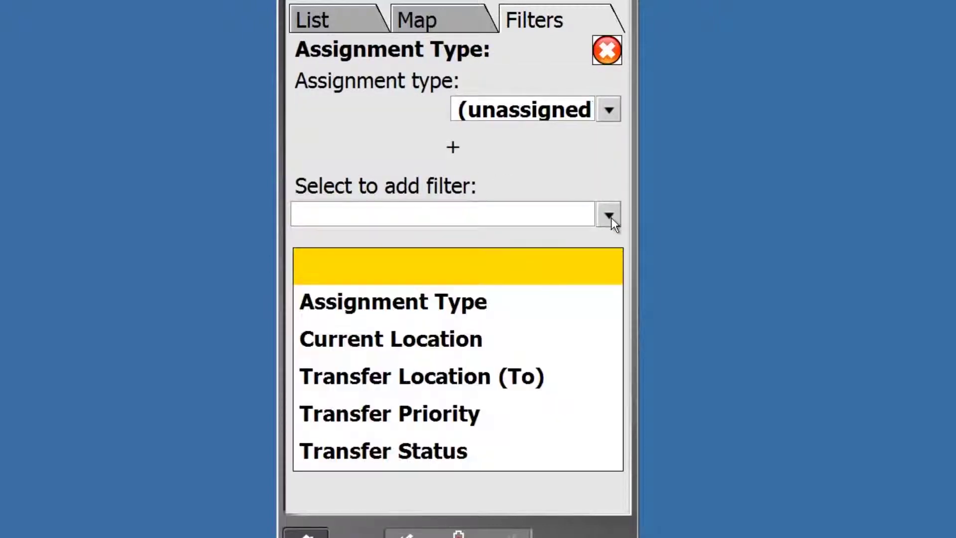
click(611, 217)
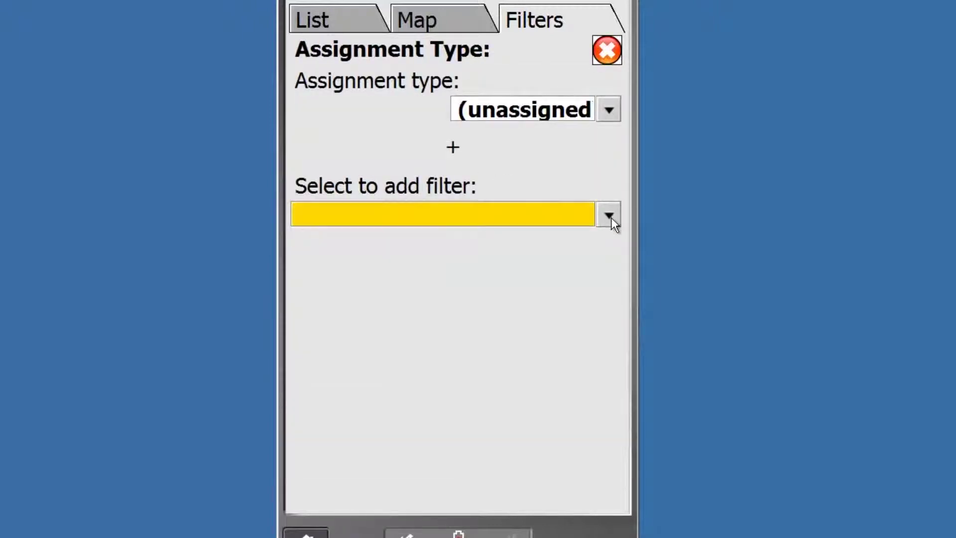
click(608, 110)
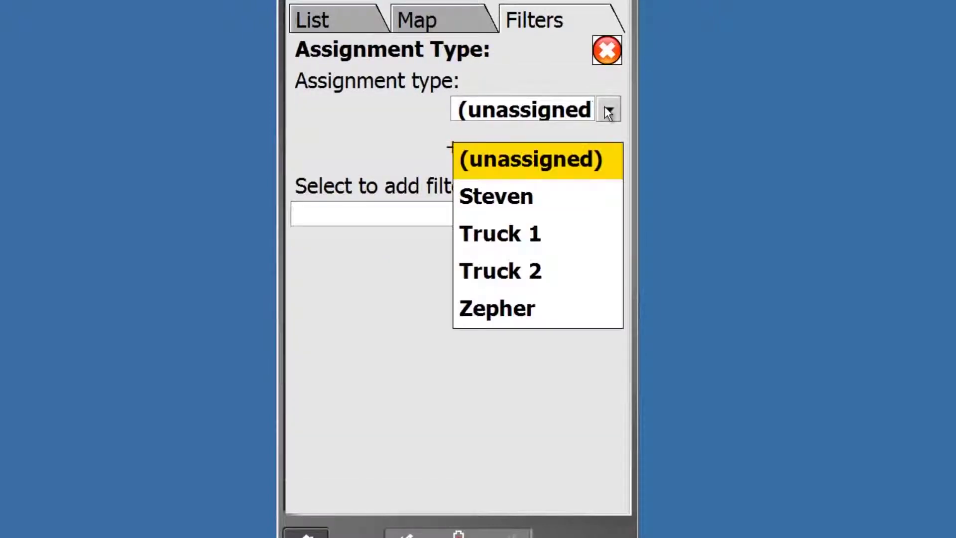
click(517, 272)
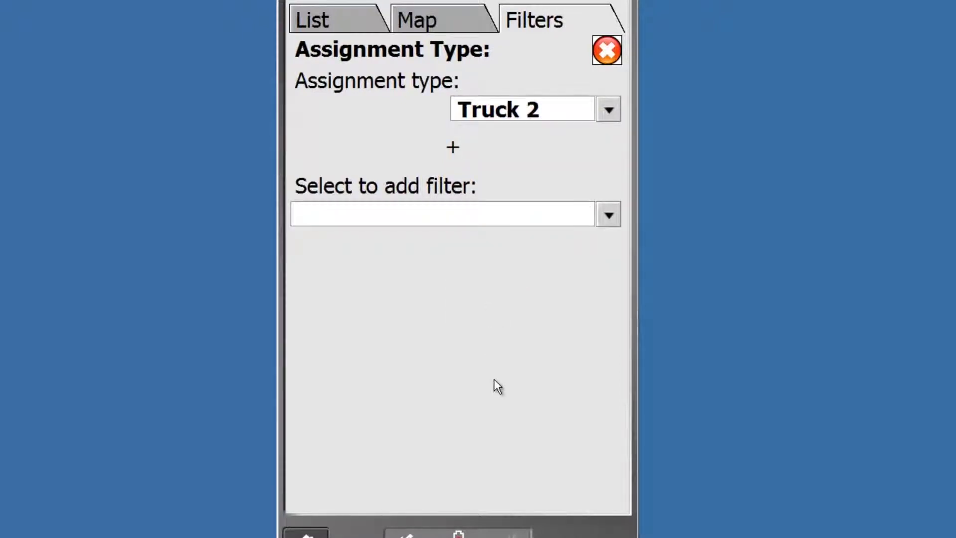
- Show the 24" Balderson target on the map, zoomed to the Littleton pad project boundary
click(429, 17)
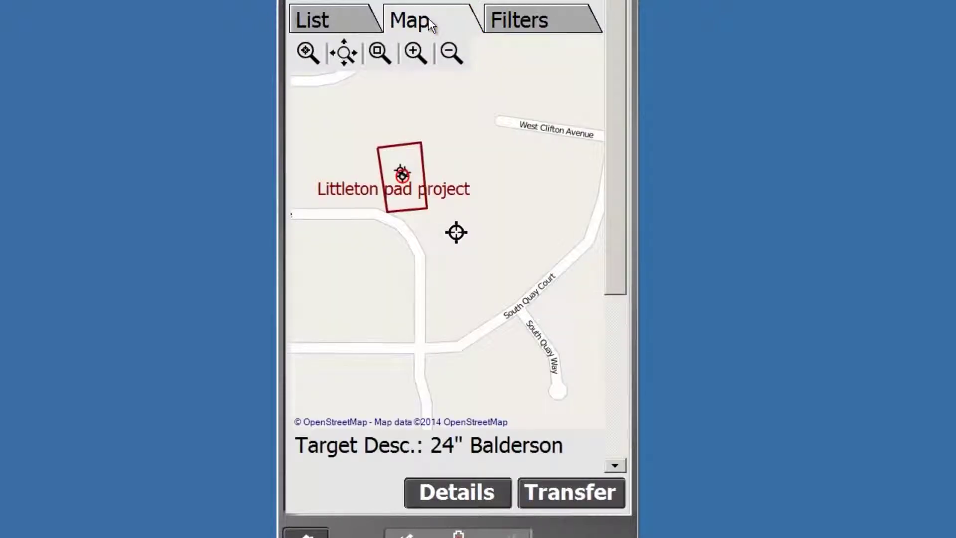
click(408, 196)
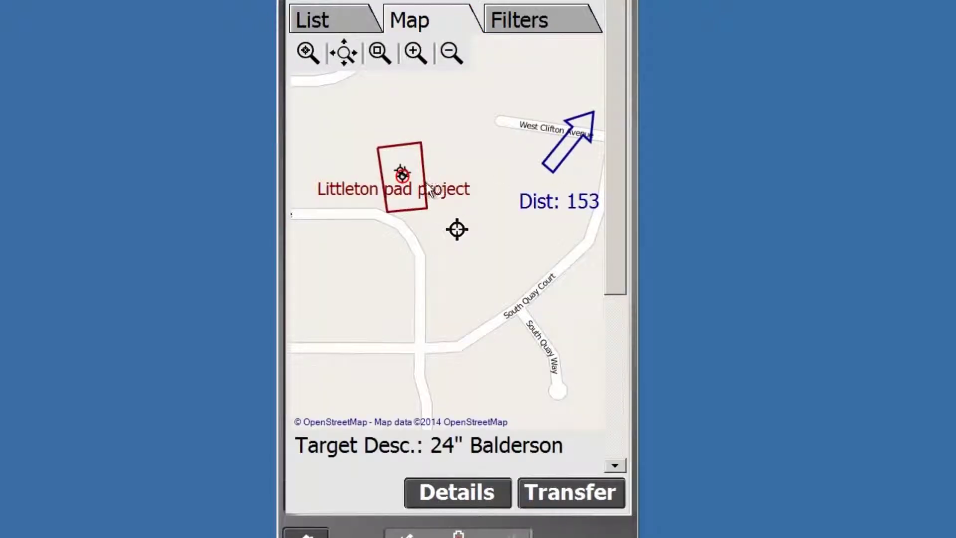
click(453, 53)
click(415, 52)
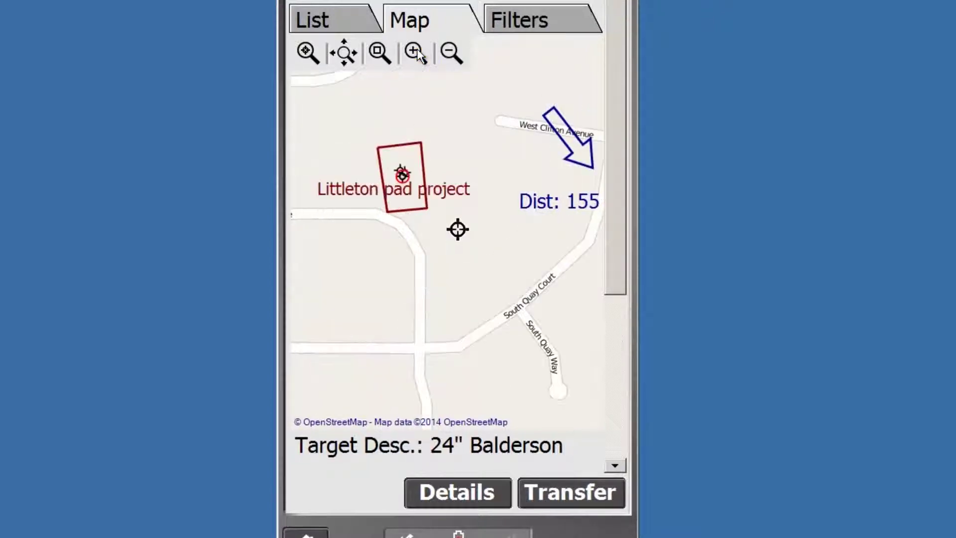
click(417, 52)
drag(380, 94, 440, 229)
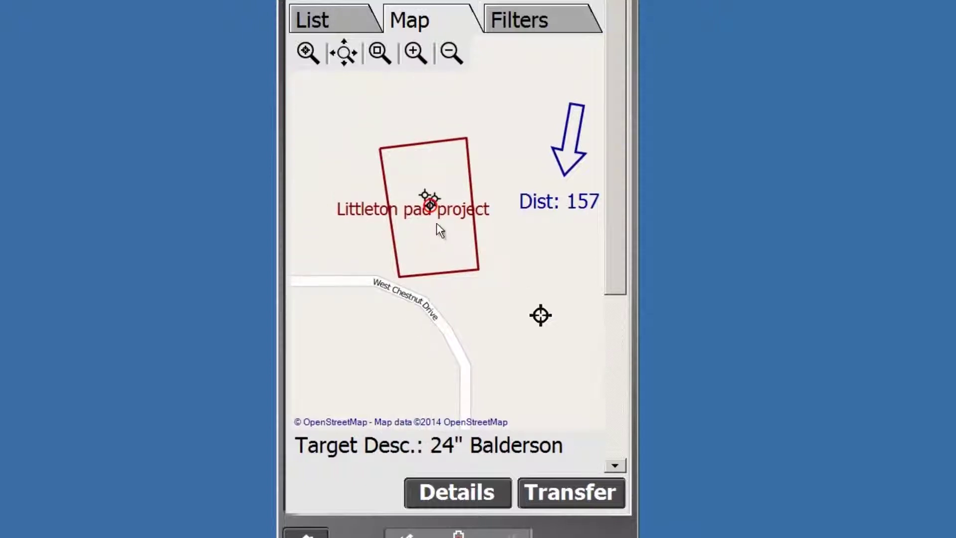
click(380, 53)
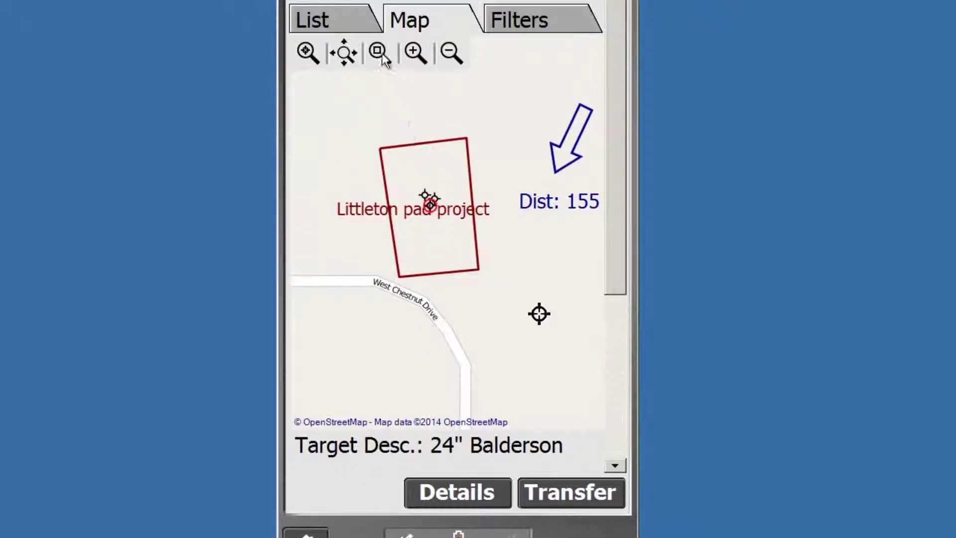
drag(386, 138, 492, 254)
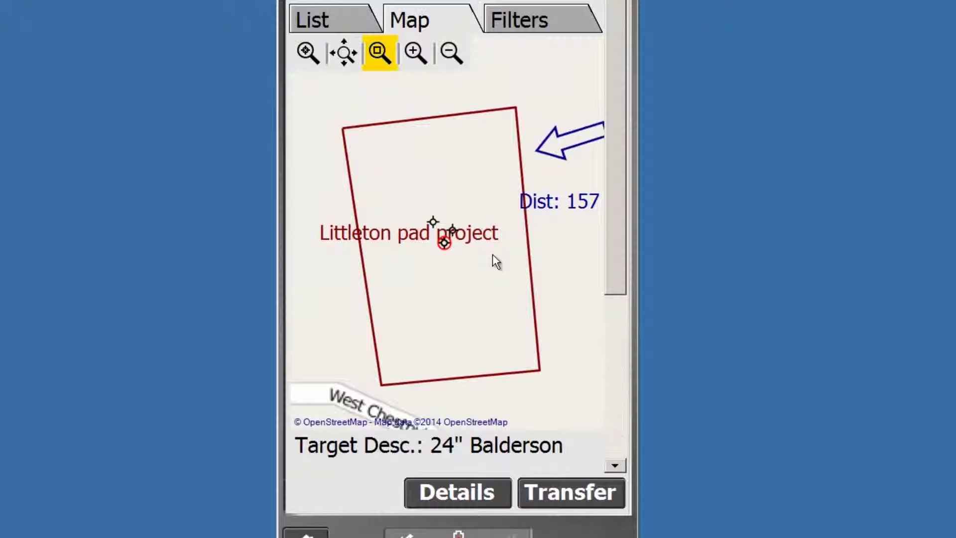
- Start transfers of BHB-101, BHB-103 and BHB-94L to In Progress, then go home
click(348, 23)
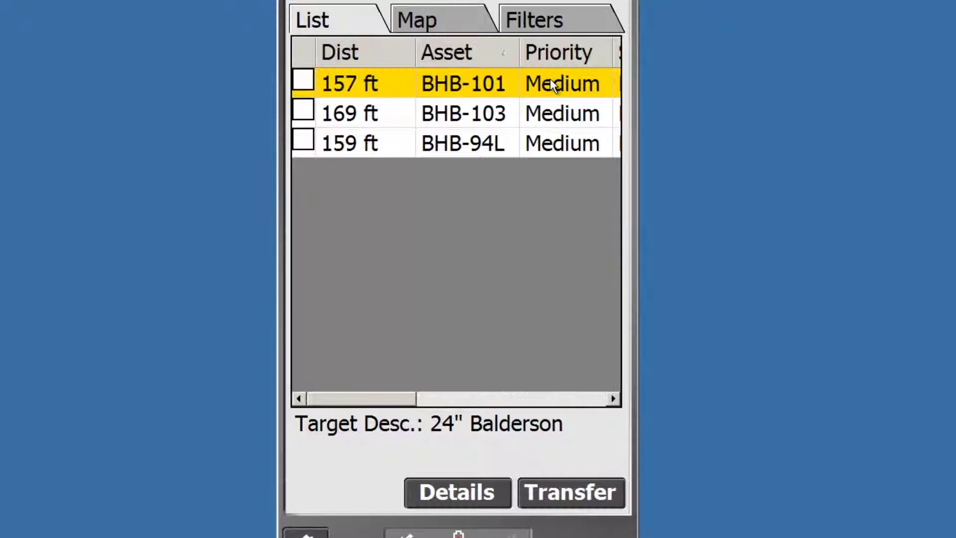
click(578, 492)
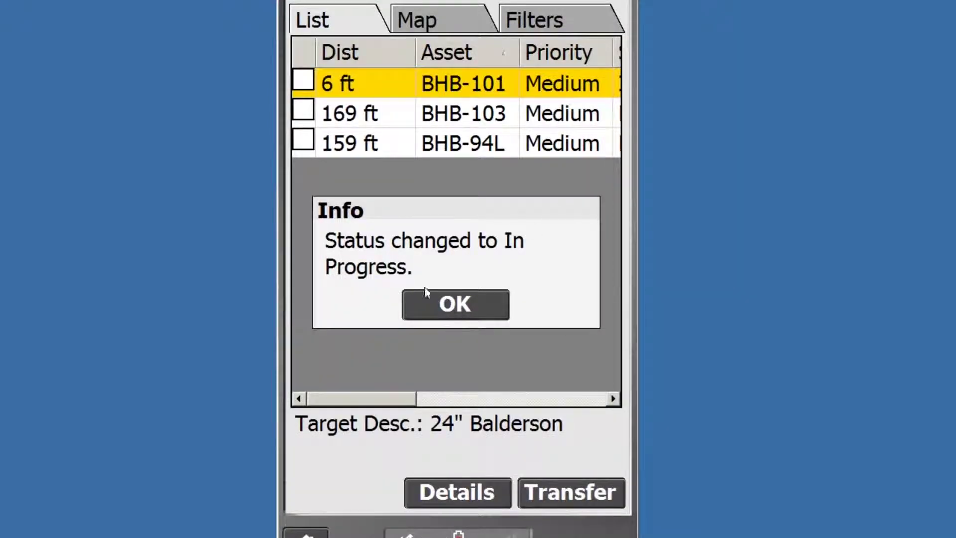
click(459, 307)
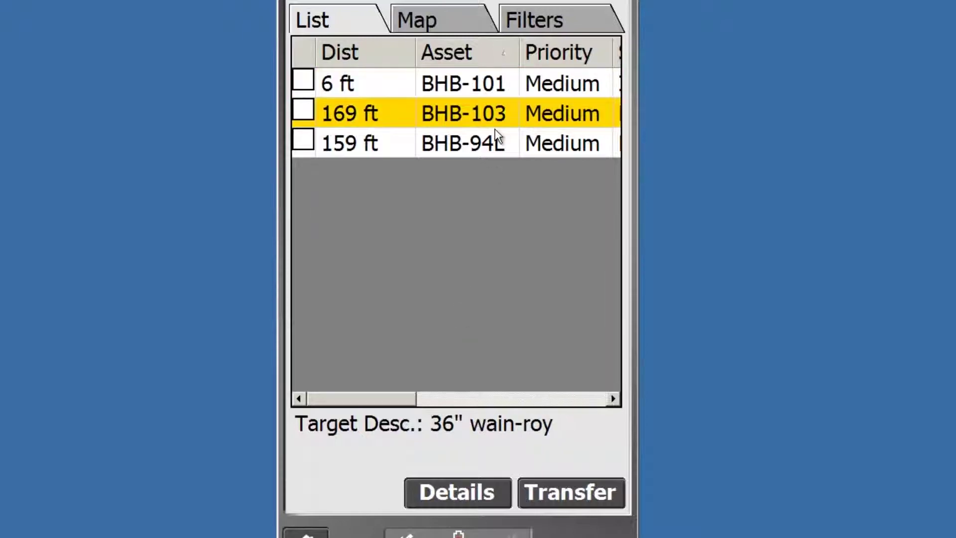
click(595, 498)
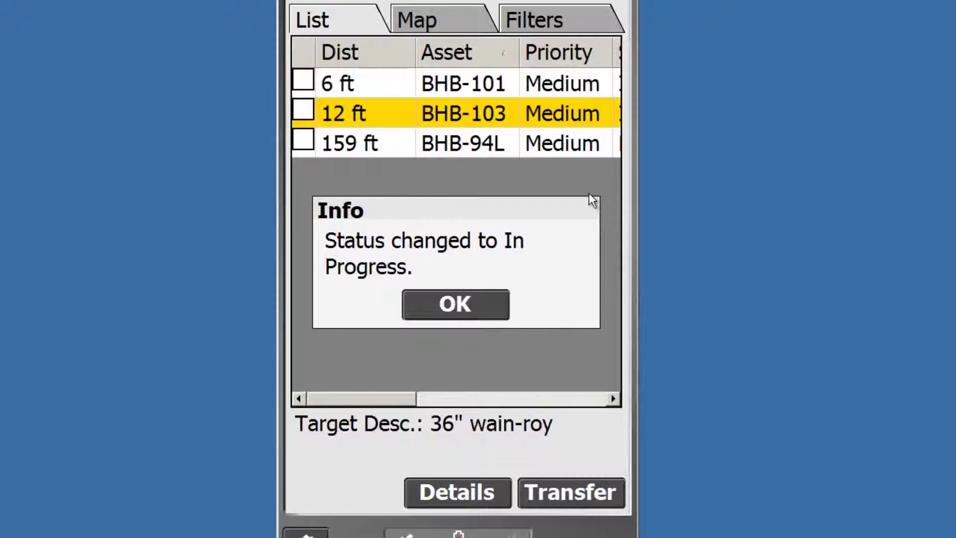
click(464, 307)
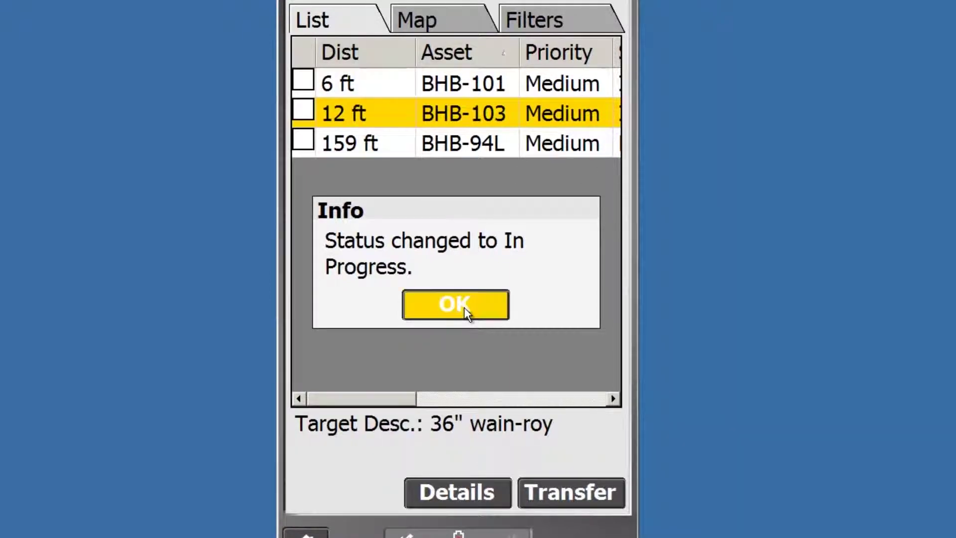
click(569, 498)
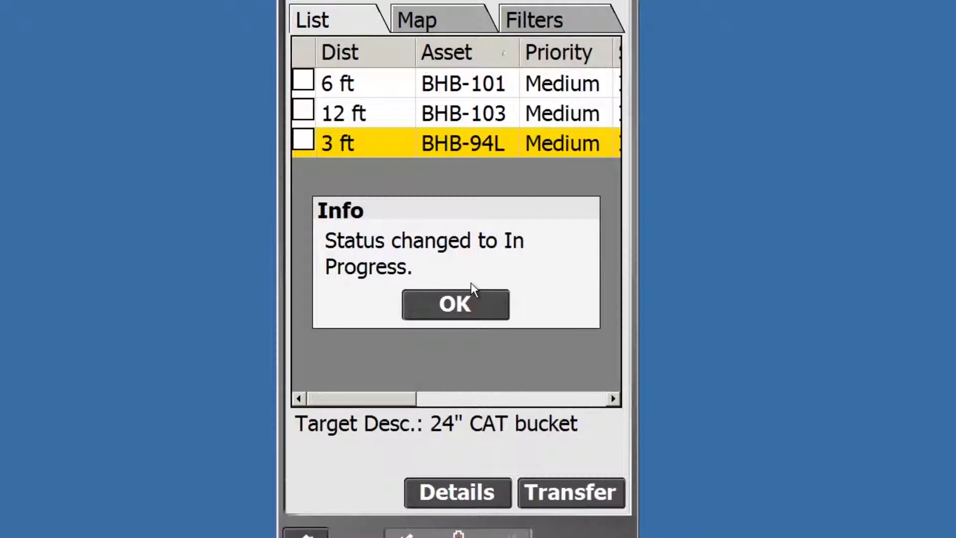
click(467, 311)
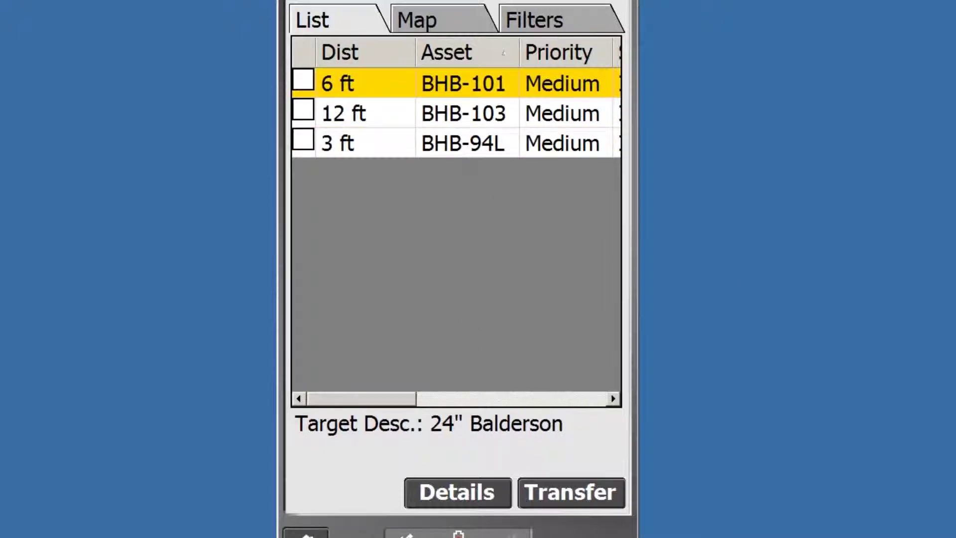
click(305, 532)
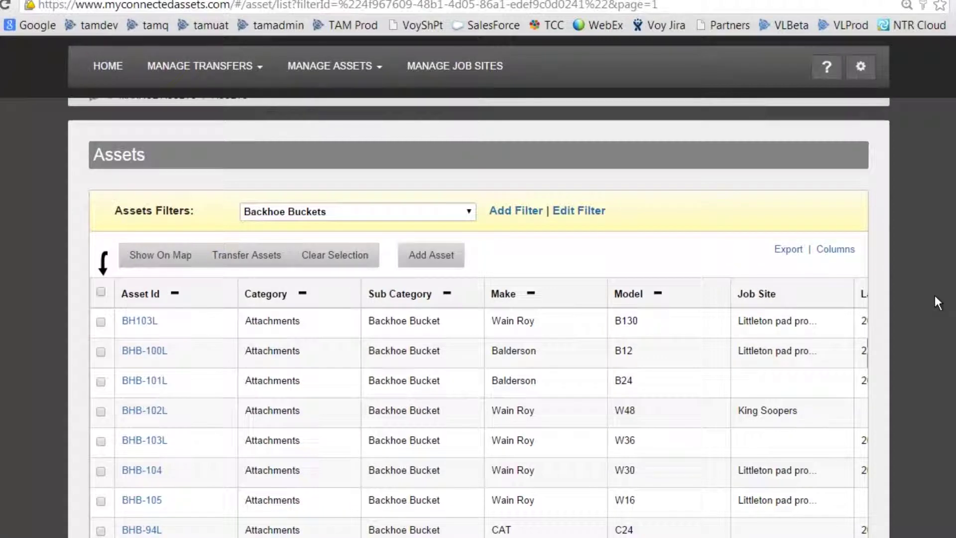
click(204, 72)
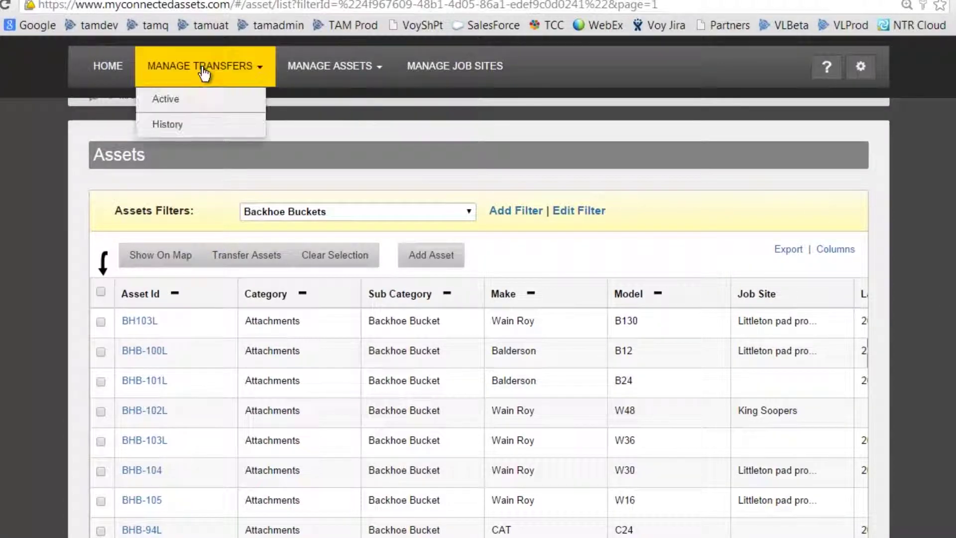
click(171, 99)
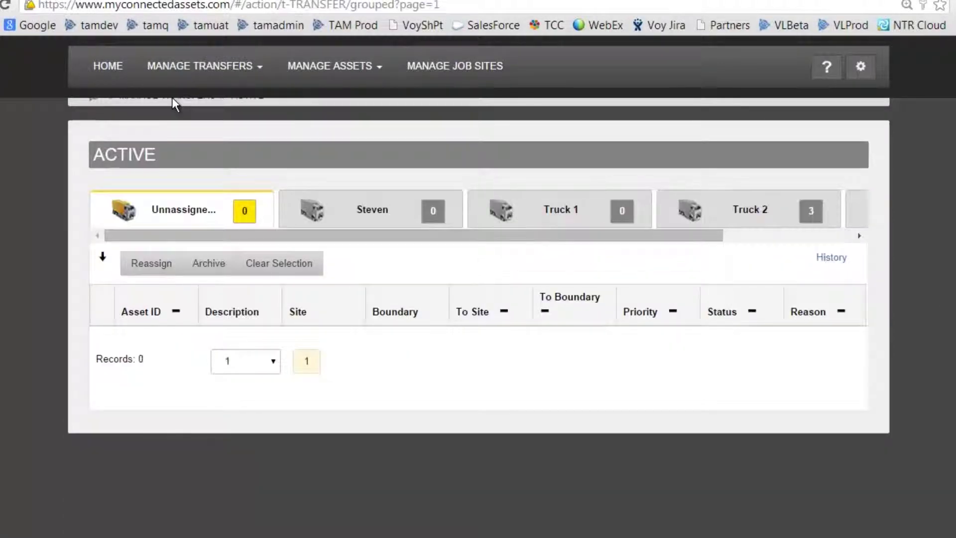
click(747, 208)
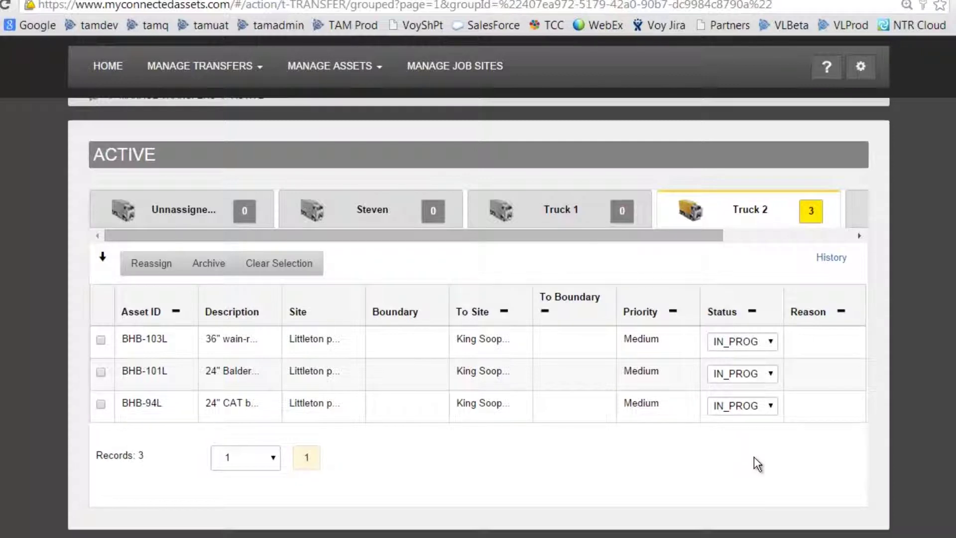
click(219, 67)
click(313, 69)
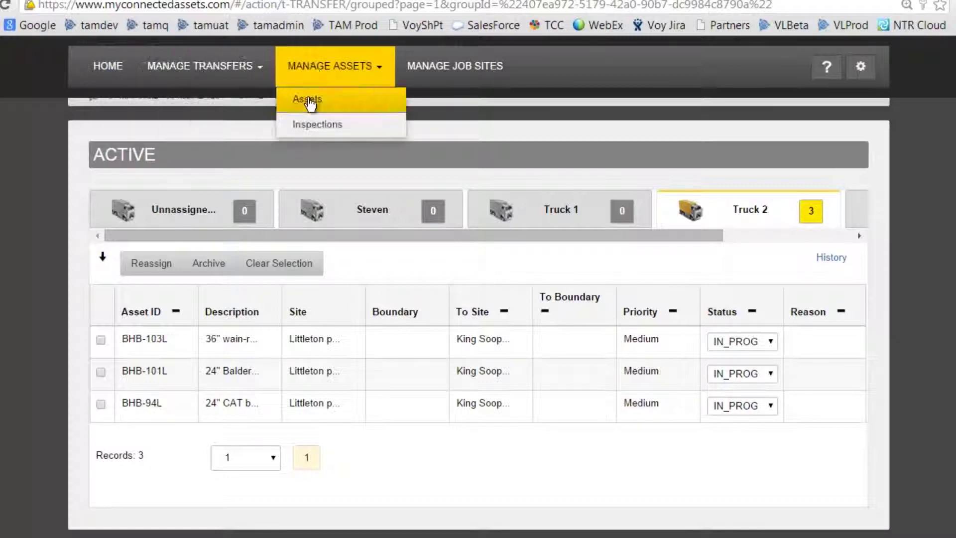
click(307, 98)
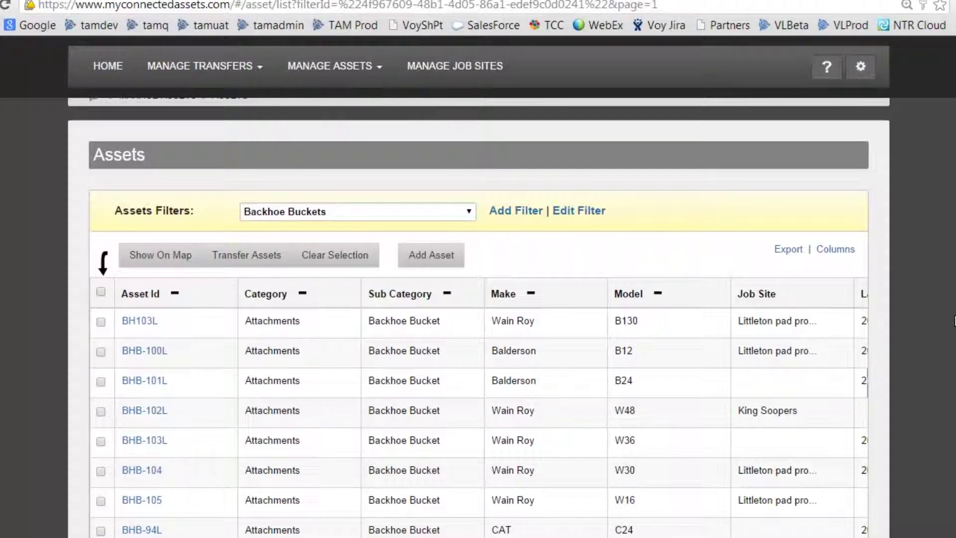
scroll(955, 320, down, 1)
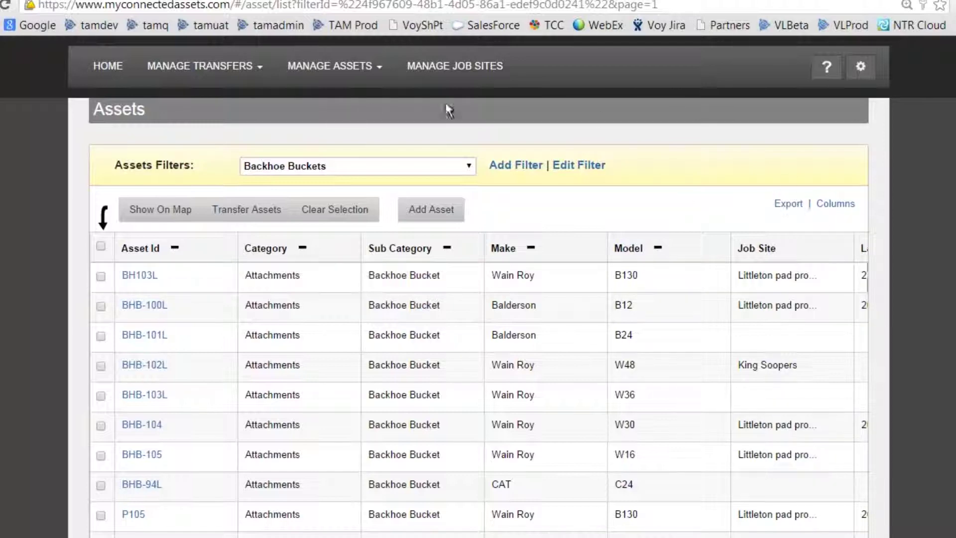
- Show the active transfers assigned to Truck 2
click(178, 77)
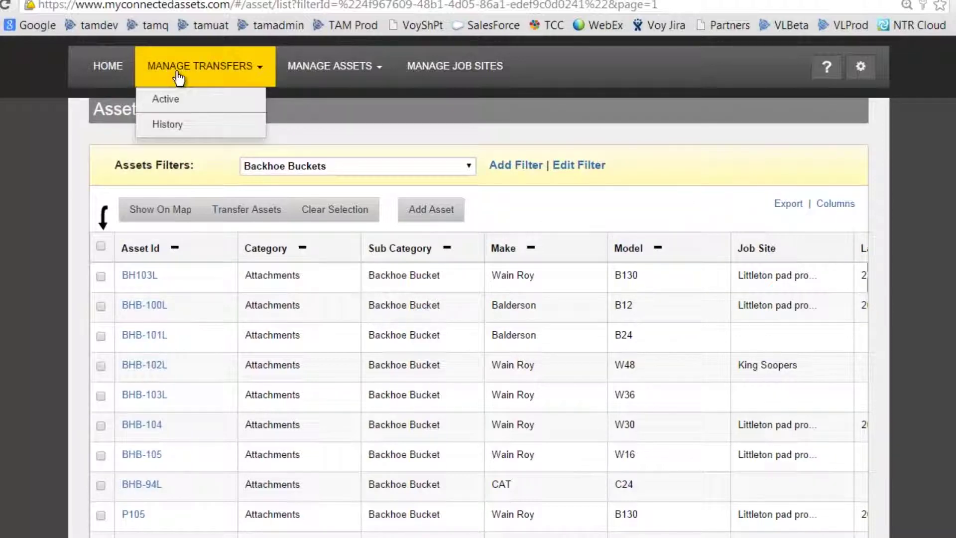
click(165, 101)
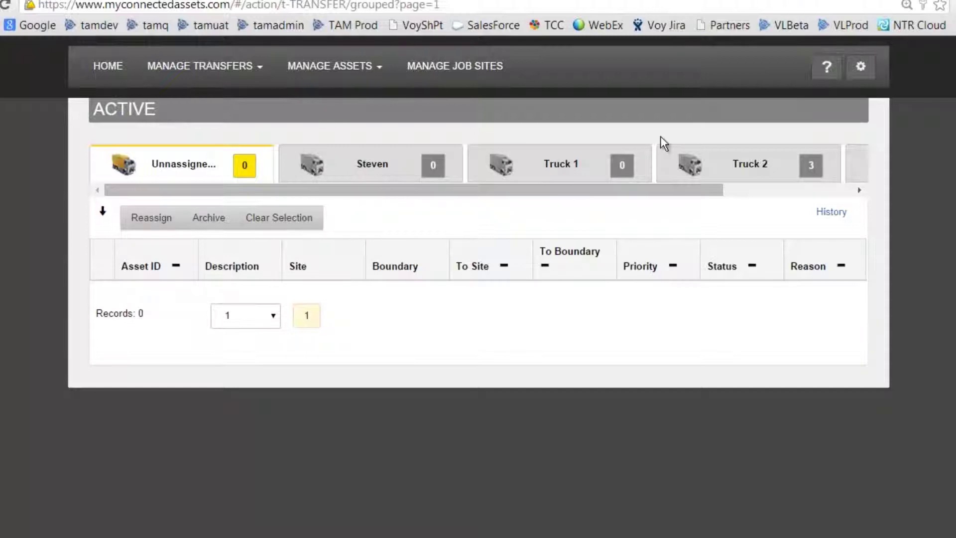
click(755, 174)
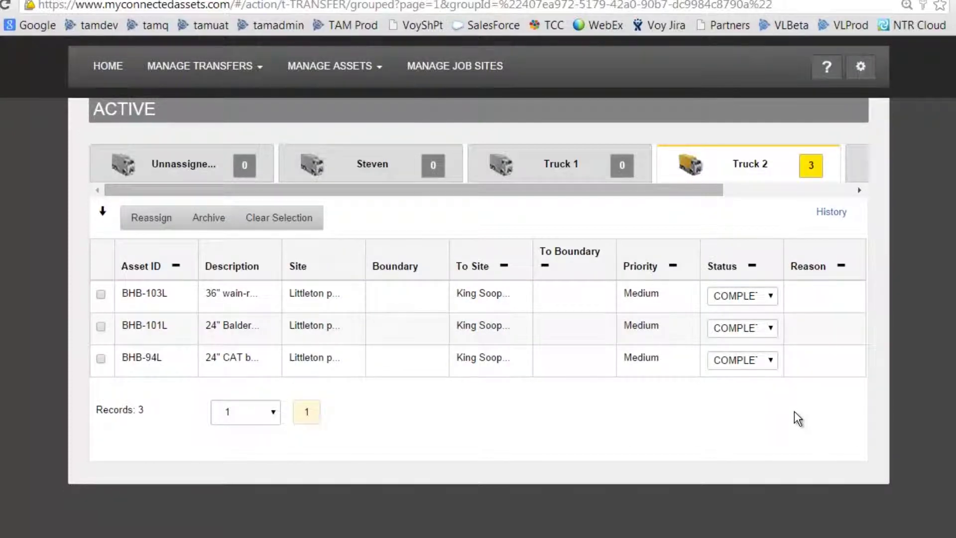
- Archive the BHB-103L, BHB-101L and BHB-94L transfers together
click(100, 295)
click(101, 327)
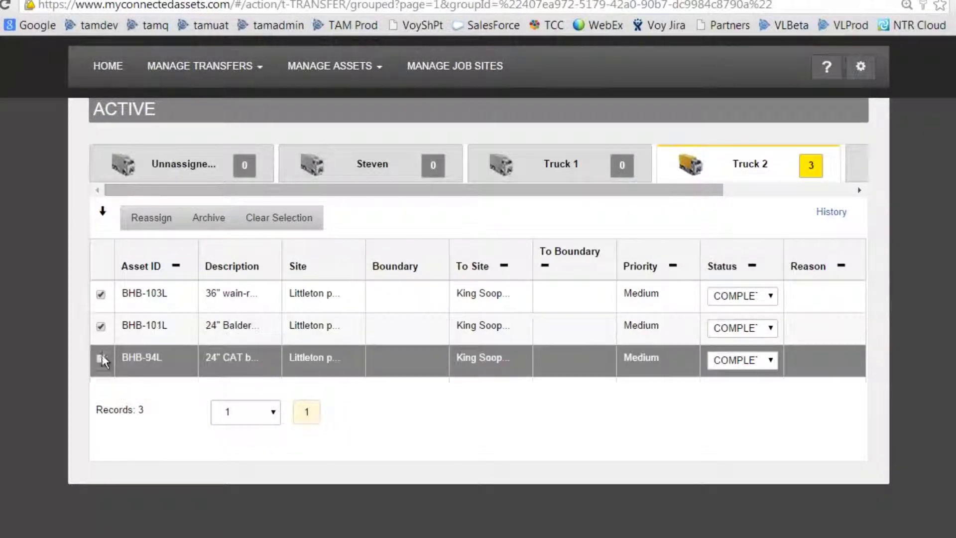
click(101, 358)
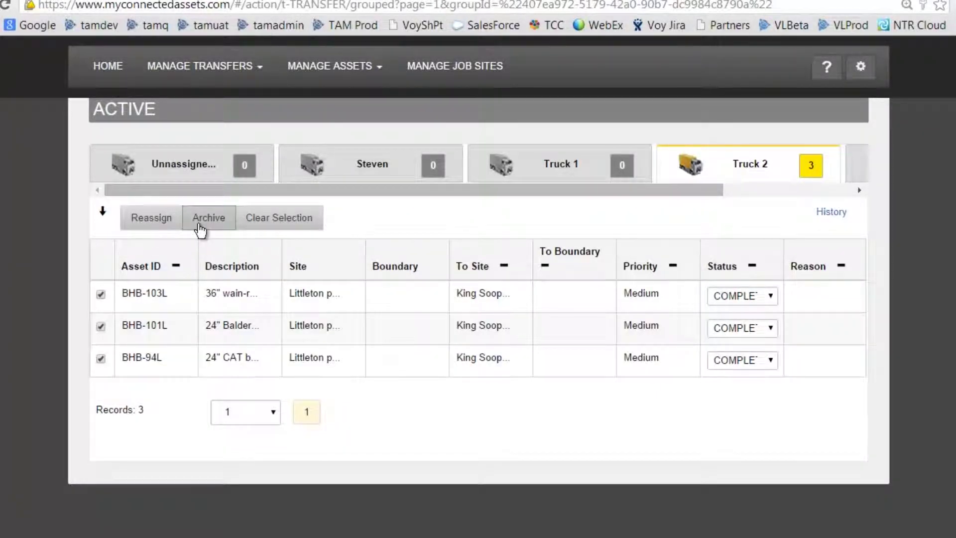
click(202, 229)
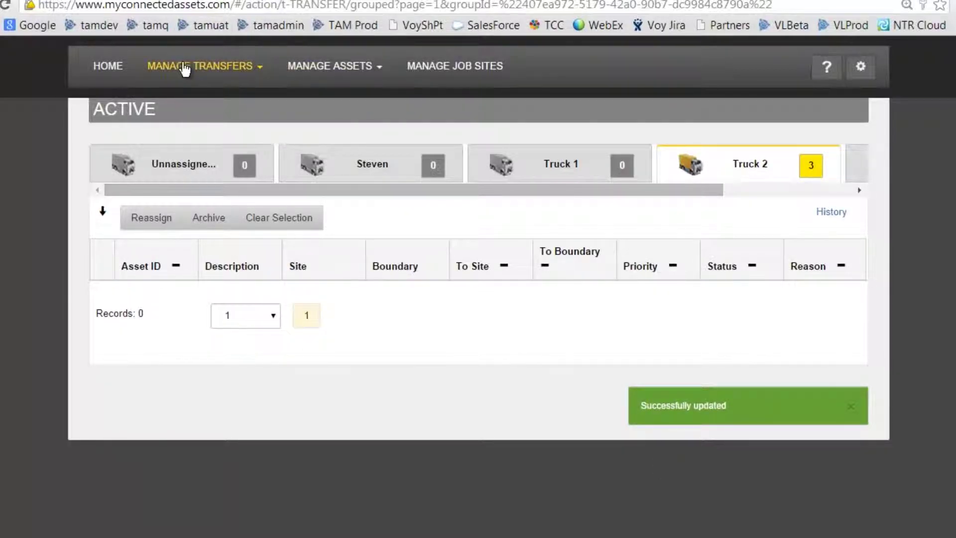
- Sort the transfer History by To Site, then Assignment, and page through to page 3
click(184, 67)
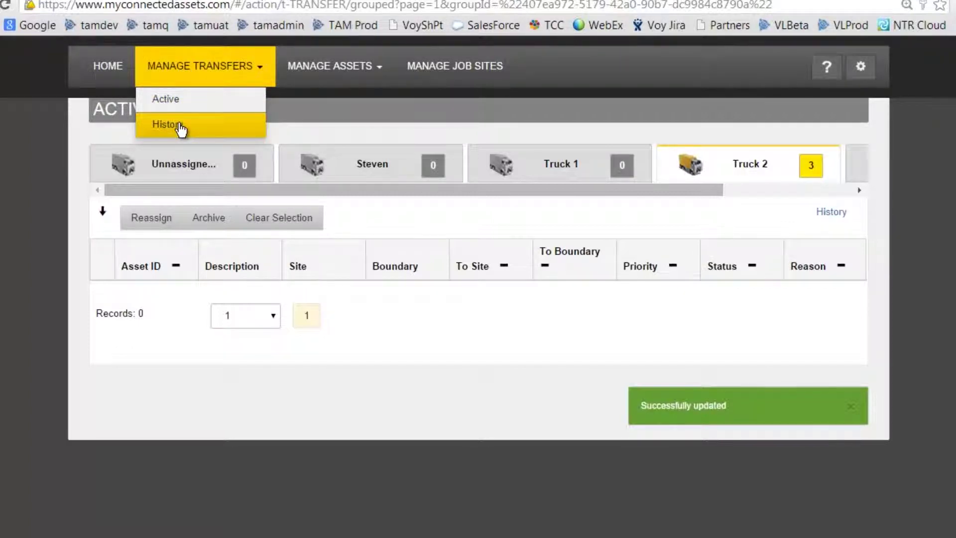
click(180, 128)
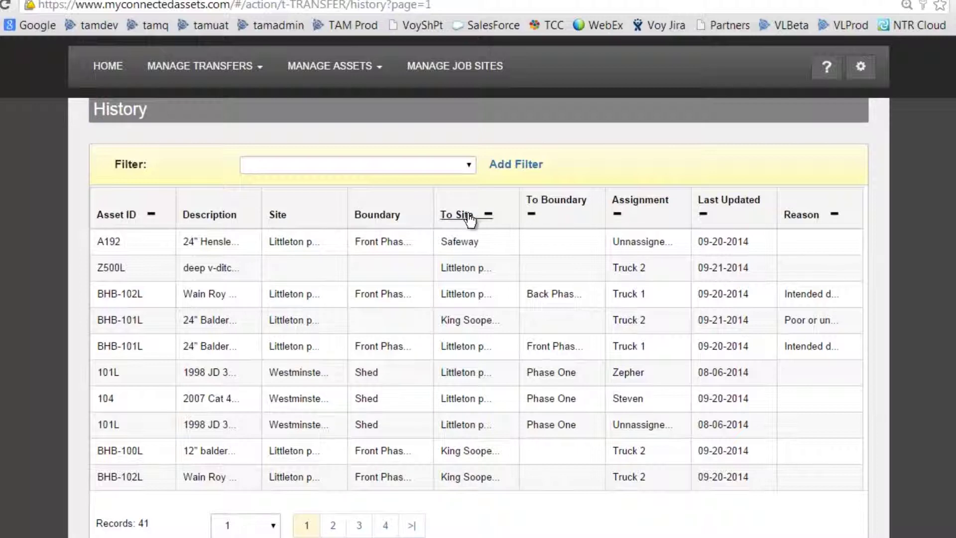
click(470, 218)
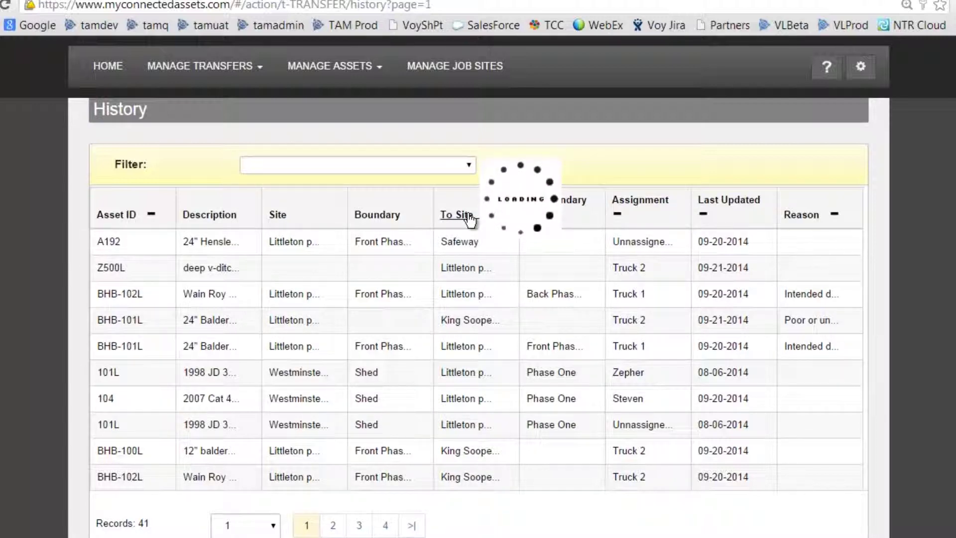
click(633, 208)
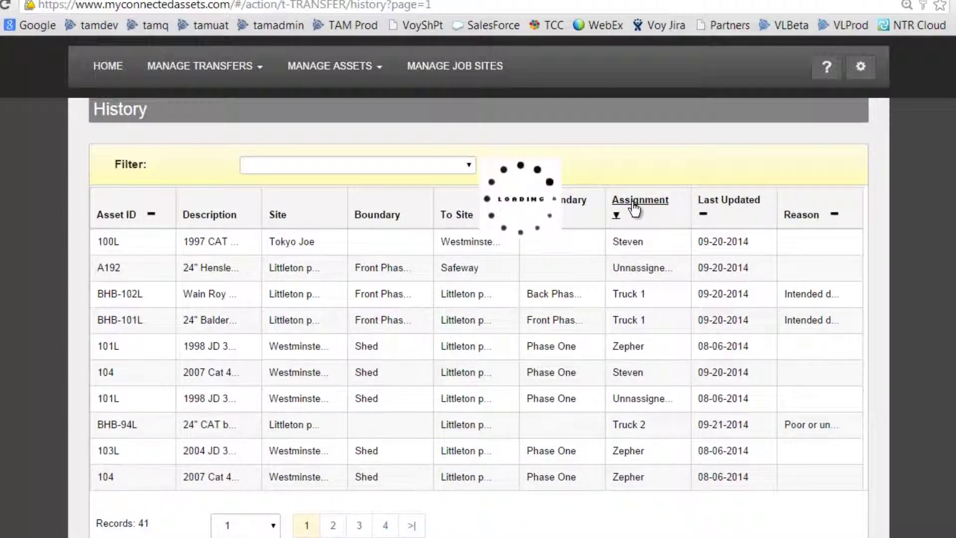
click(333, 527)
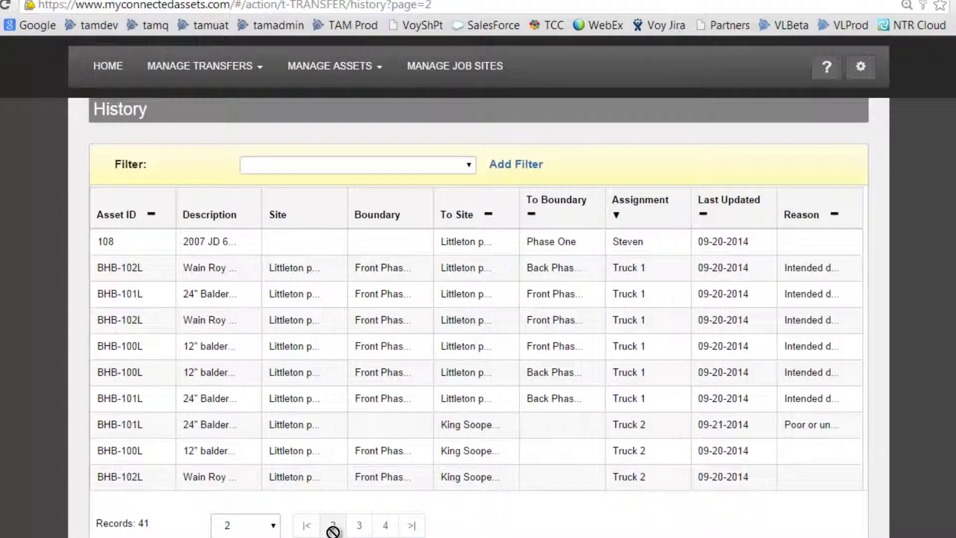
click(355, 527)
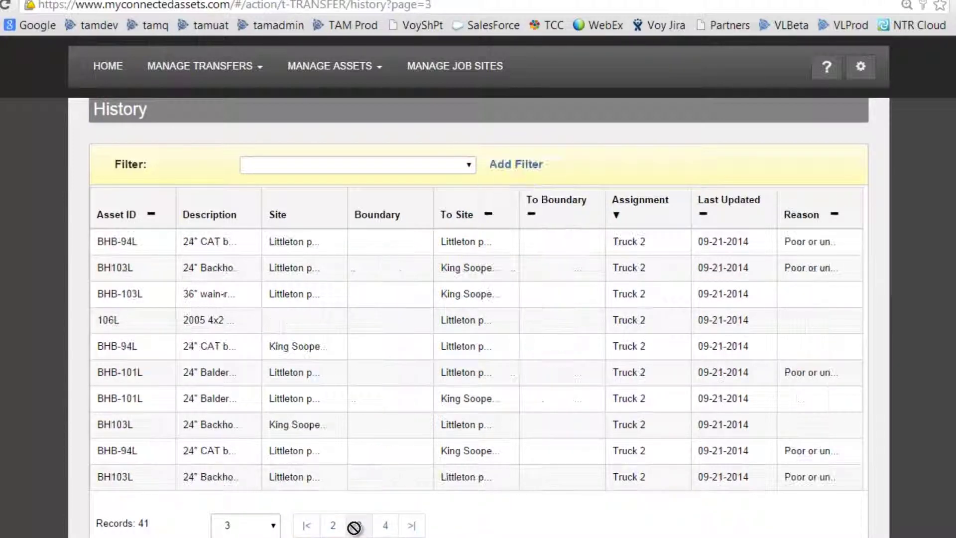